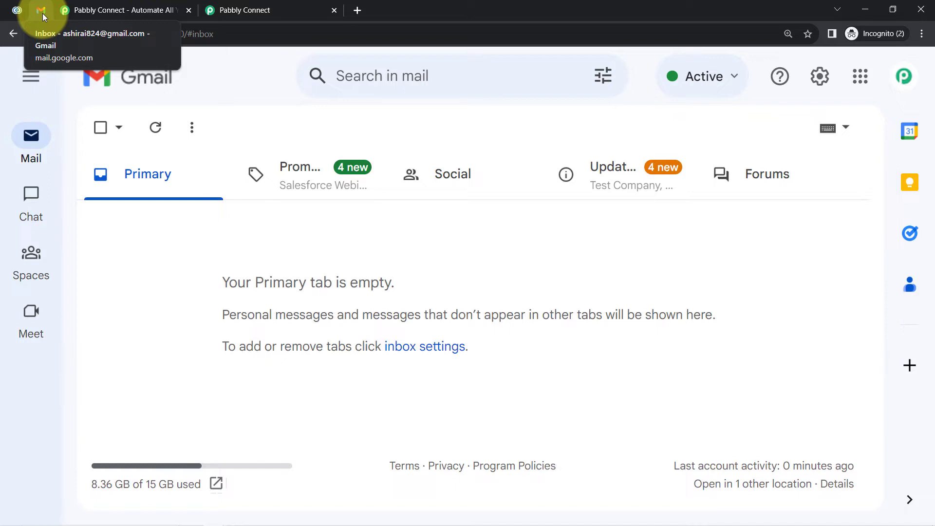
Look over the Pabbly Connect landing page, including its web address, headline and sign-up option
left_click(94, 11)
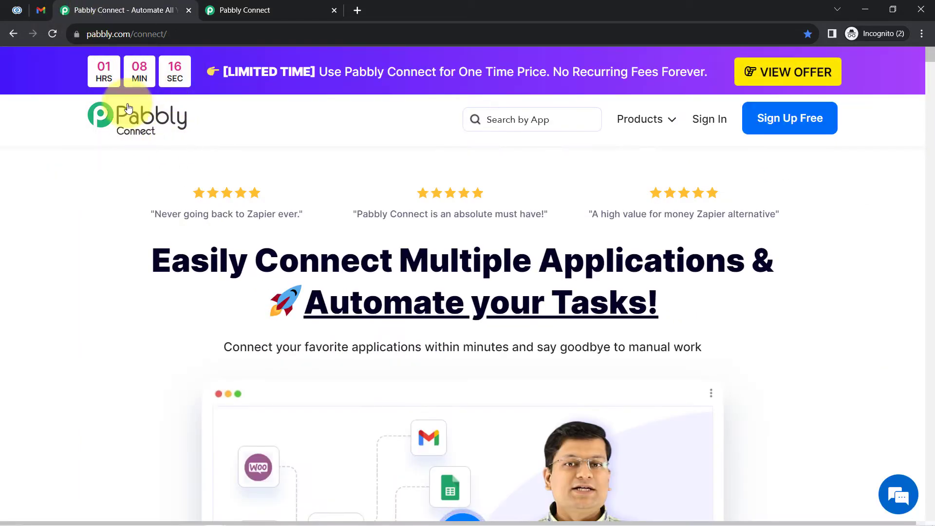
left_click(97, 34)
left_click_drag(154, 34, 215, 34)
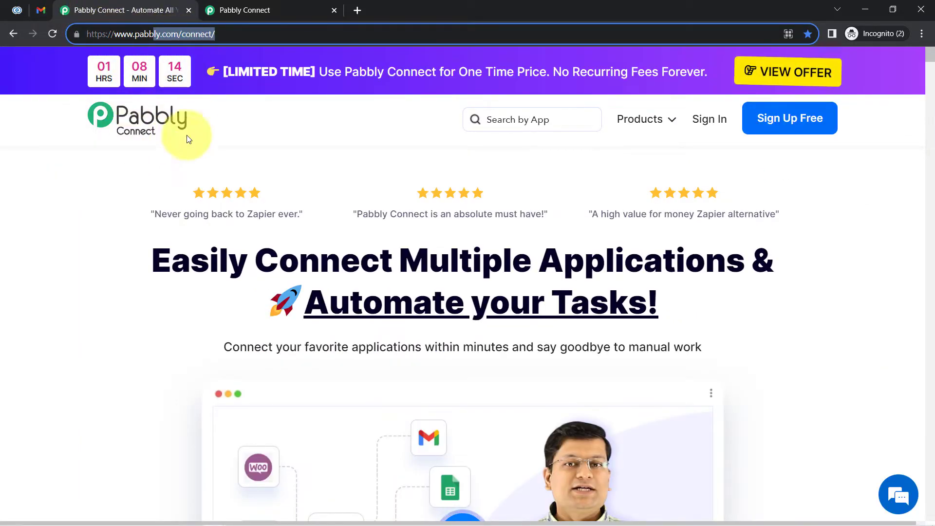
left_click_drag(171, 263, 653, 340)
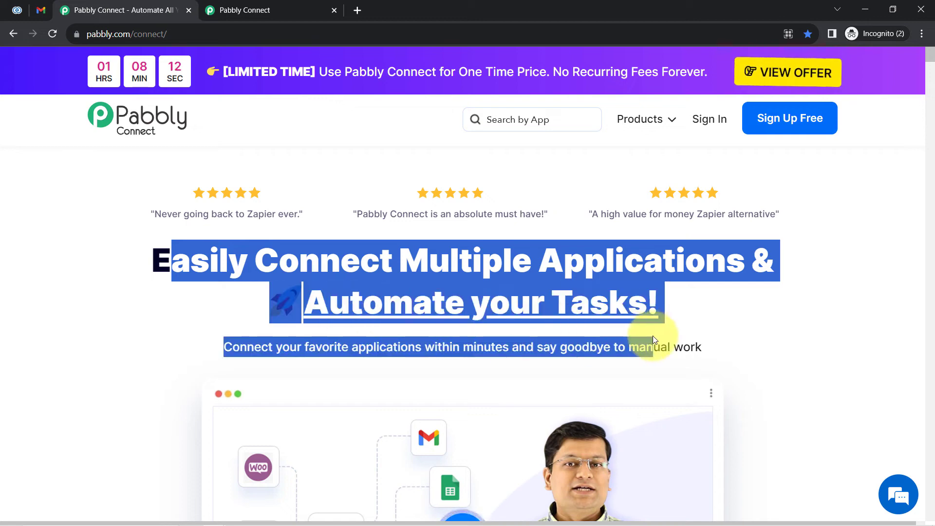
left_click(269, 10)
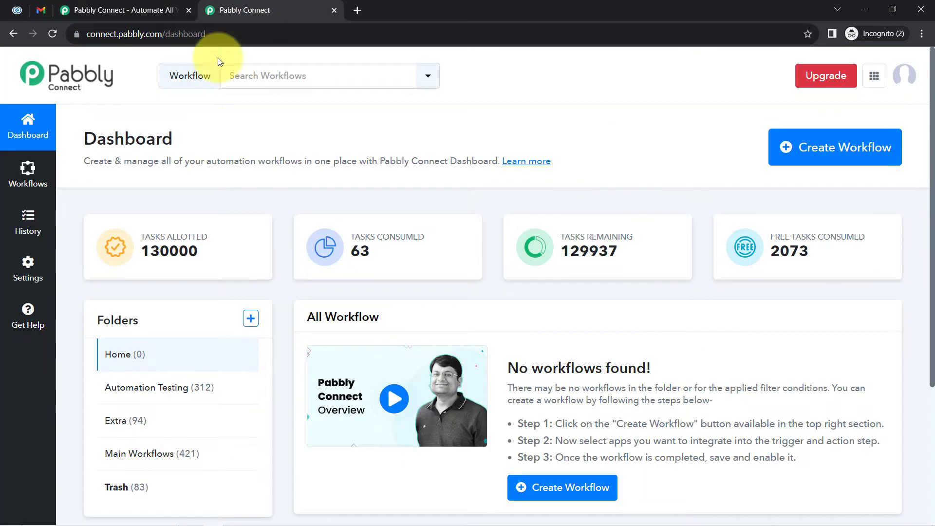
left_click(98, 9)
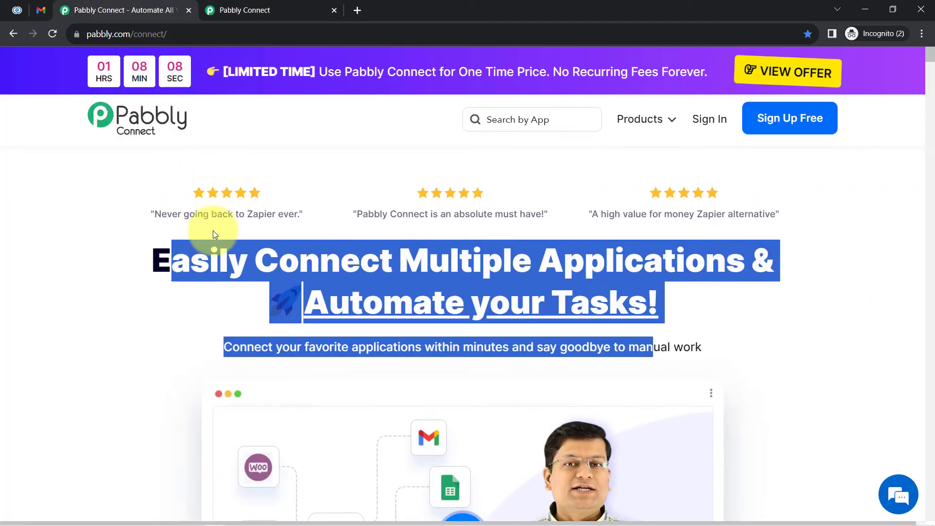
left_click(207, 323)
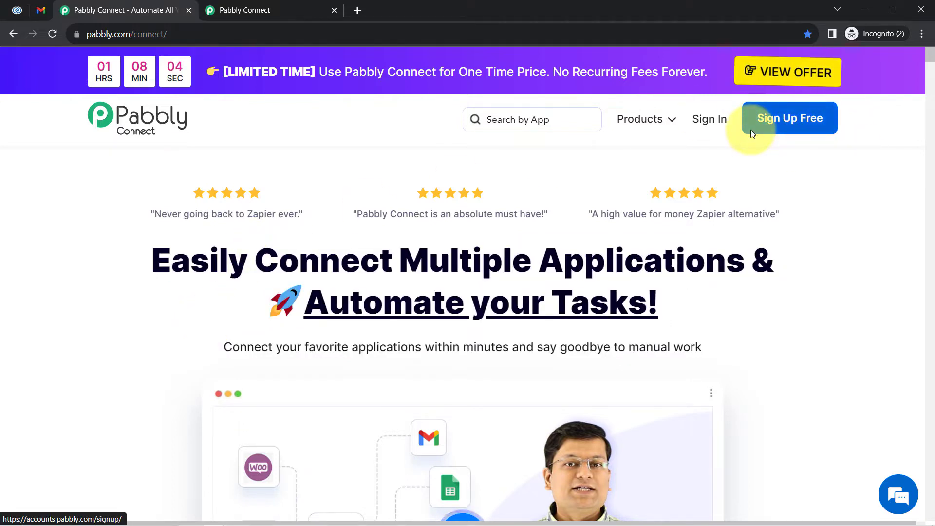
From the Pabbly Connect dashboard, create a workflow named "Send Emails to Zoho CRM Leads Automatically" in the Main Workflows folder
left_click(241, 10)
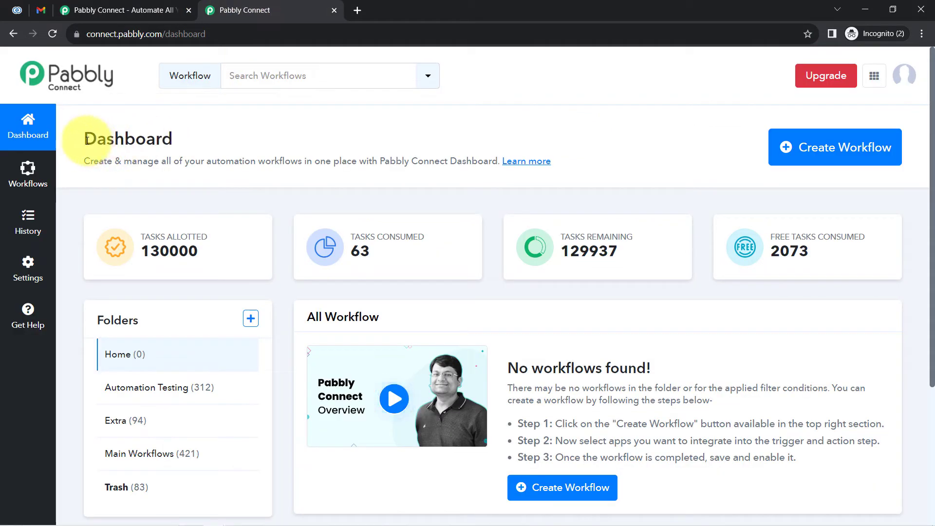
left_click_drag(89, 140, 191, 150)
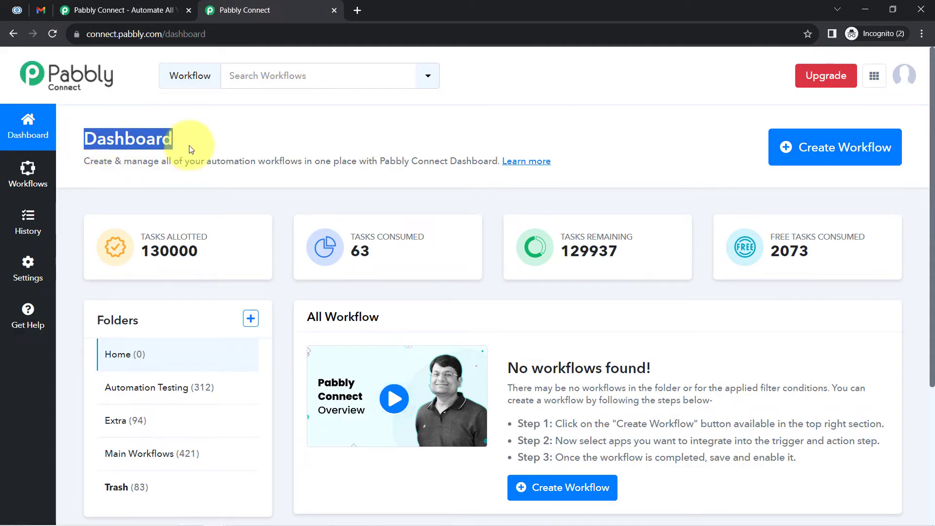
left_click(833, 146)
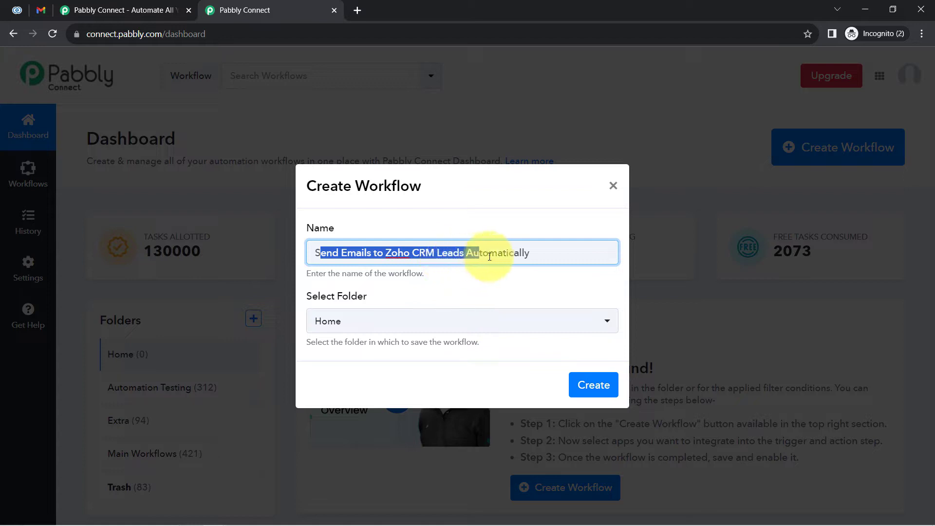
left_click(337, 329)
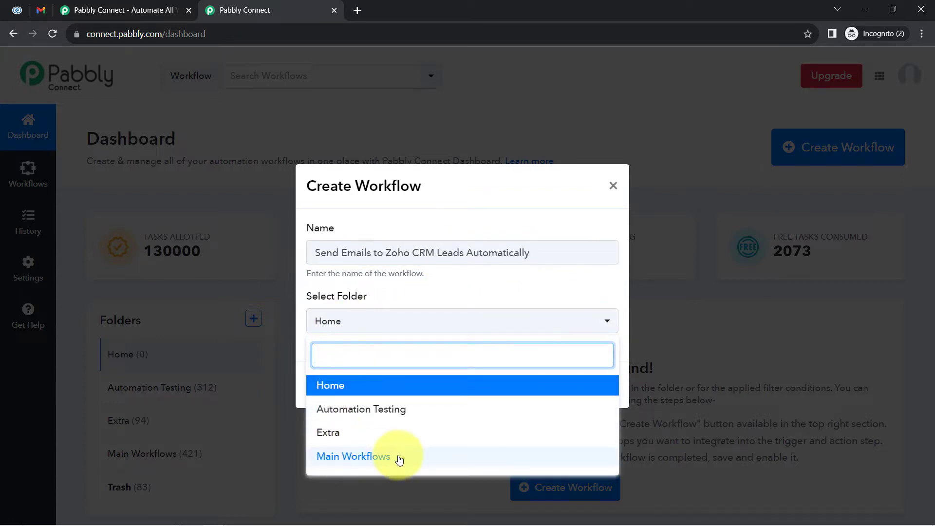
left_click(383, 457)
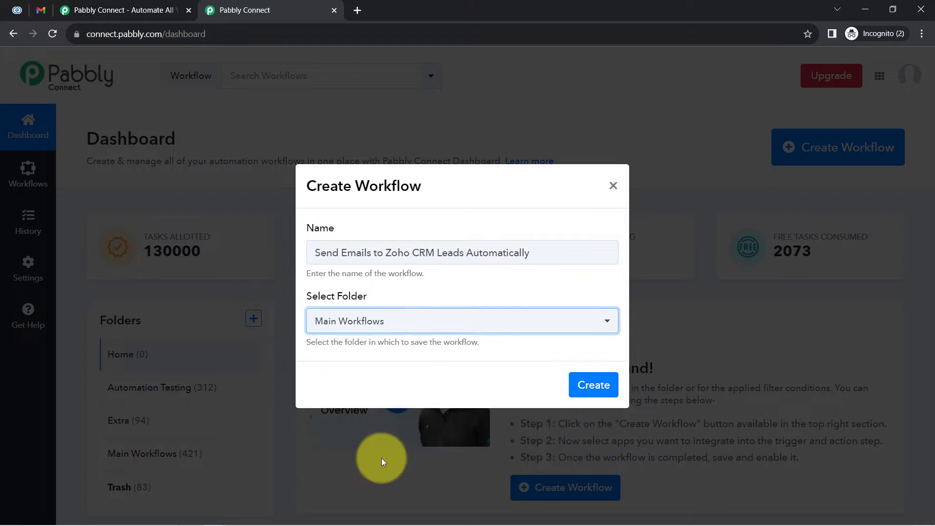
left_click(589, 393)
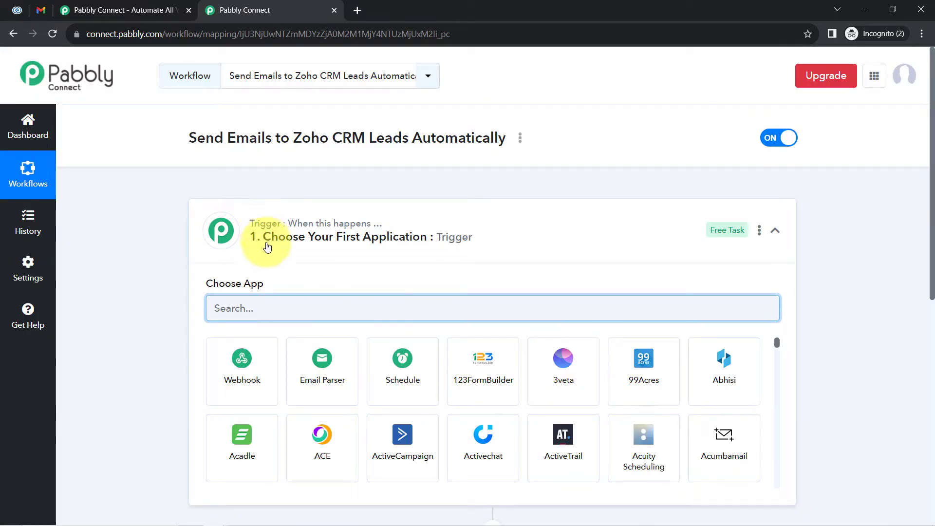
Examine the new workflow's trigger and action sections
left_click(298, 236)
left_click(298, 236)
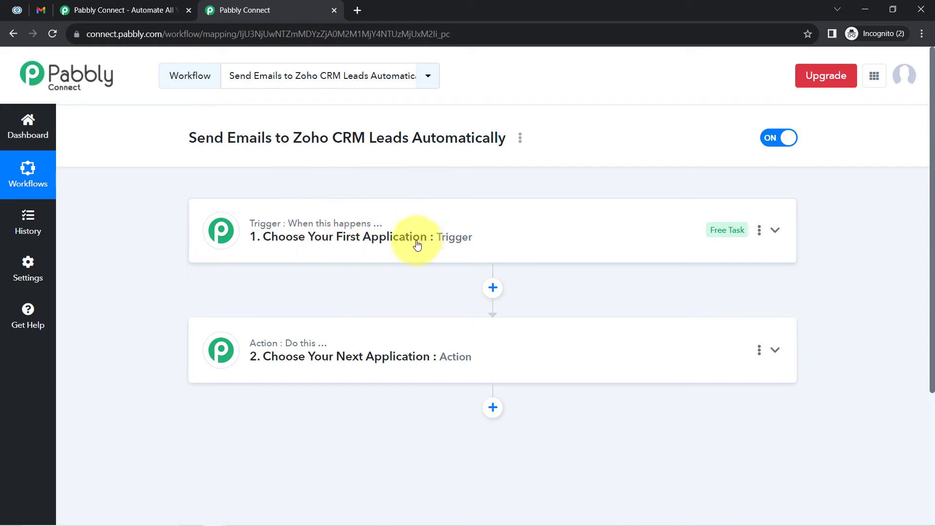
mouse_move(251, 346)
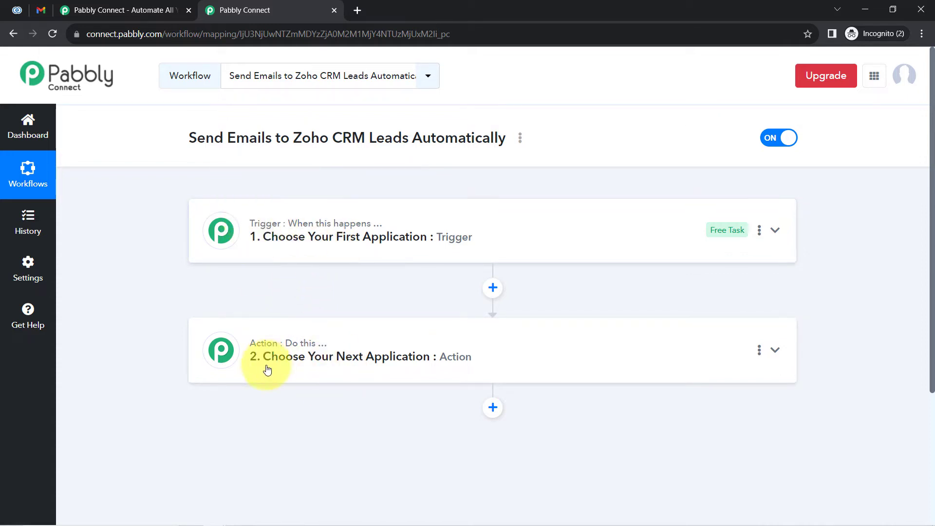
left_click(386, 248)
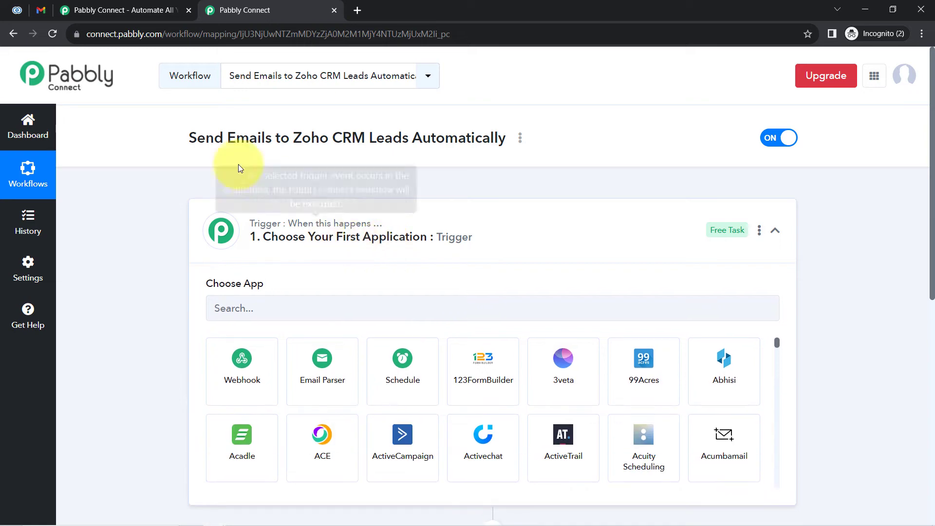
Choose Zoho CRM as the trigger application, searching with the app name copied from the workflow title
left_click_drag(205, 146, 375, 146)
left_click(375, 147)
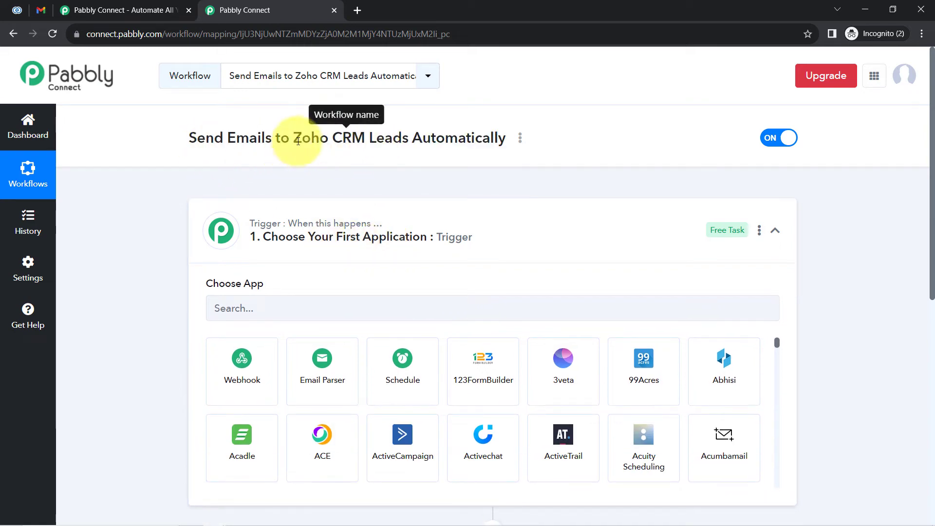
left_click_drag(294, 140, 360, 140)
key("ctrl+c")
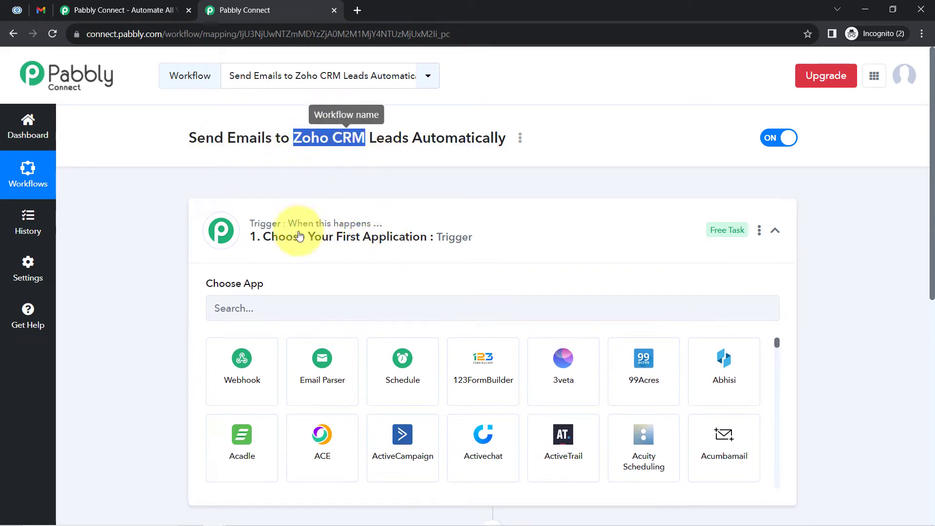
left_click(251, 306)
key("ctrl+v")
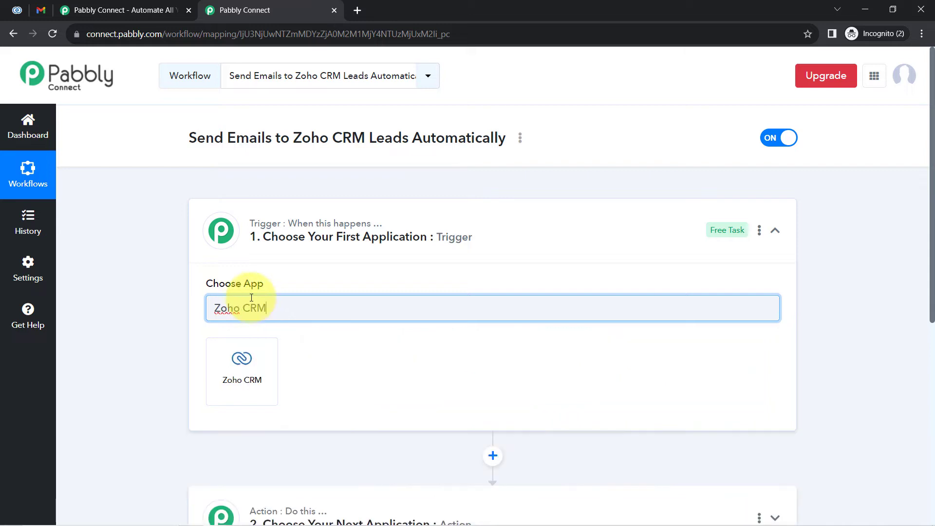
left_click(241, 357)
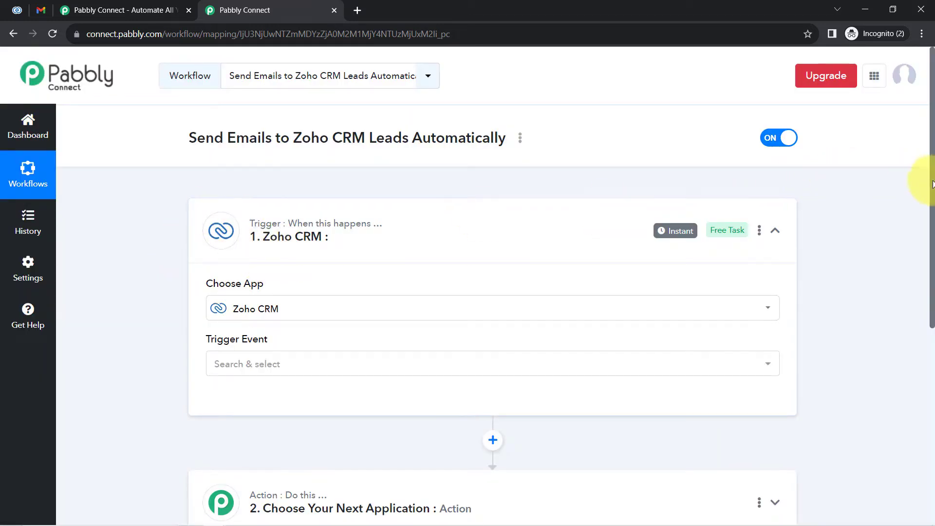
Choose Gmail as the application for the workflow's action step
left_click_drag(932, 184, 924, 387)
left_click(266, 178)
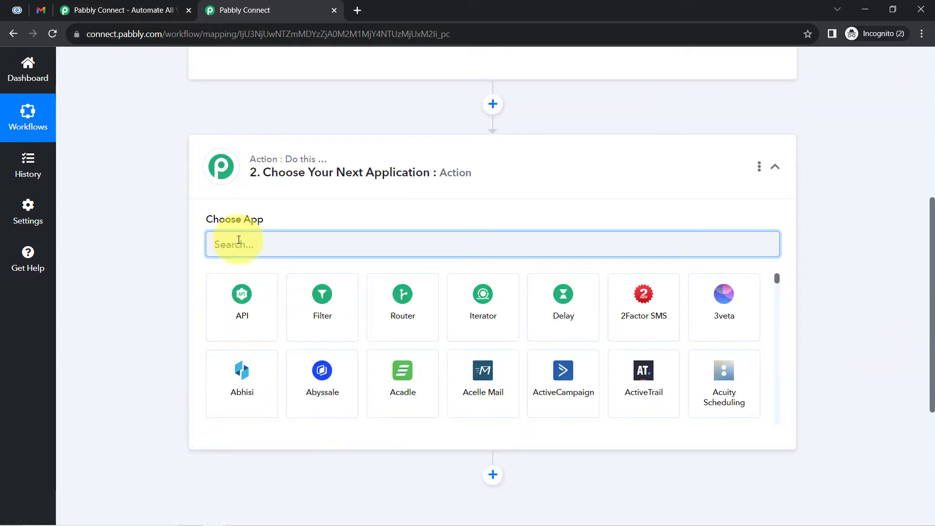
type("gmai")
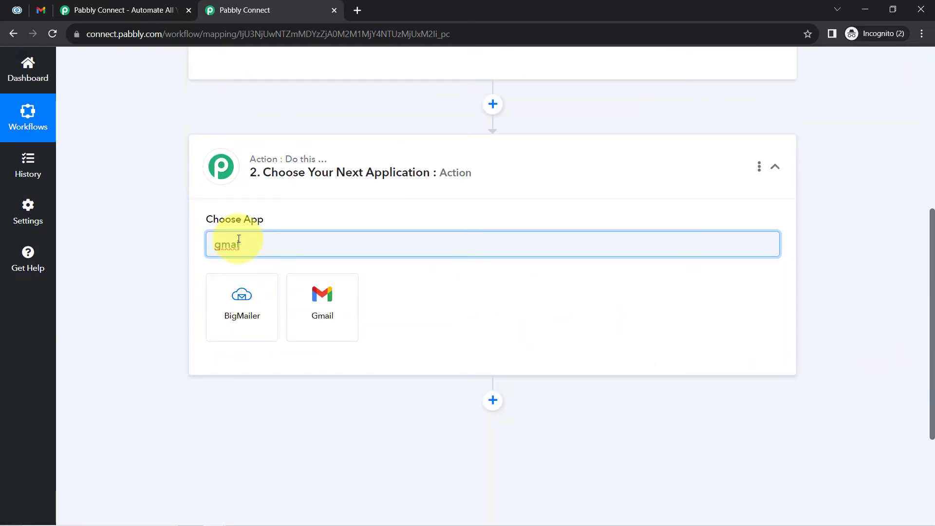
left_click(308, 292)
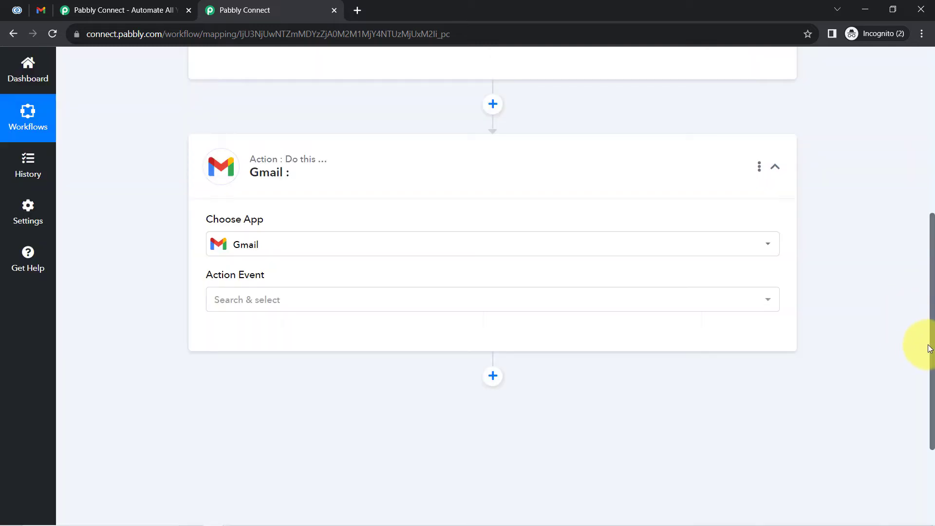
Set the Zoho CRM trigger event to New Module Entry (Instant) and start connecting the account
left_click_drag(933, 347, 923, 127)
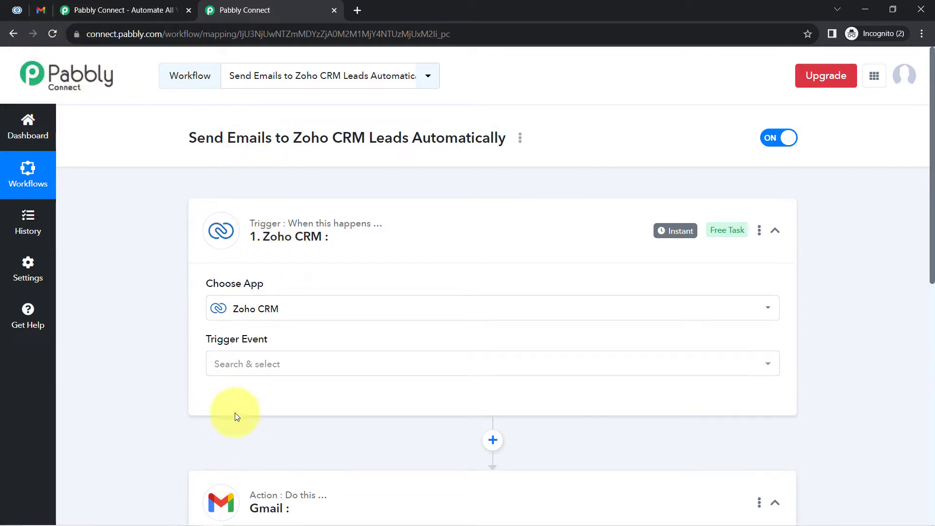
left_click(234, 363)
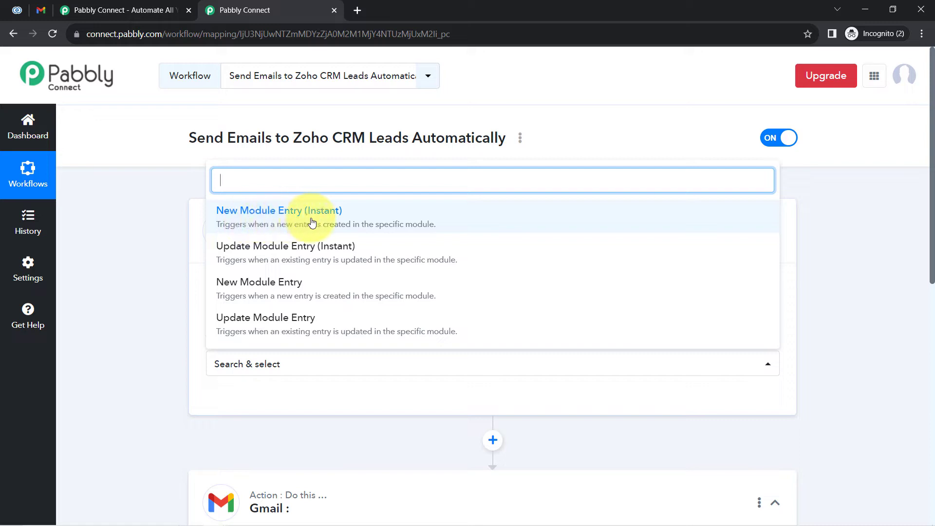
left_click(298, 224)
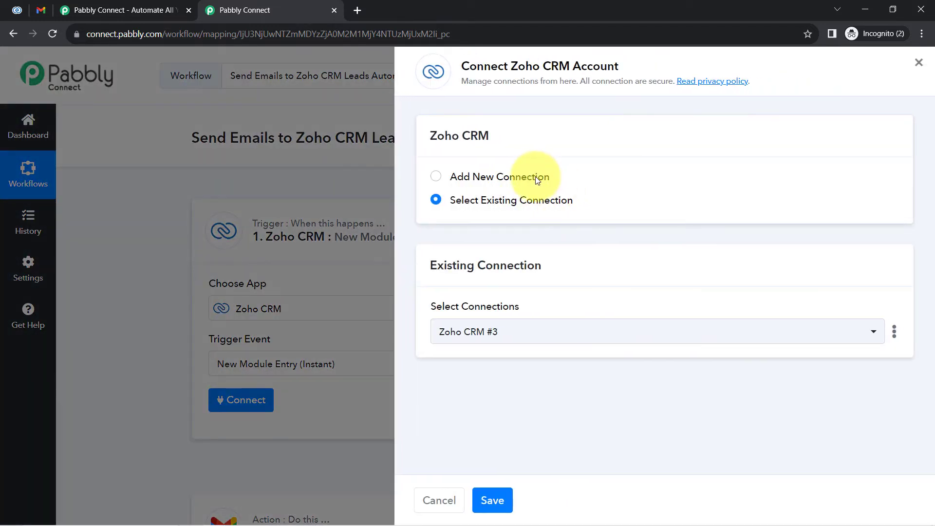
Add a new Zoho CRM connection with the domain zoho.in and grant Pabbly Connect access to the Zoho account
left_click(536, 176)
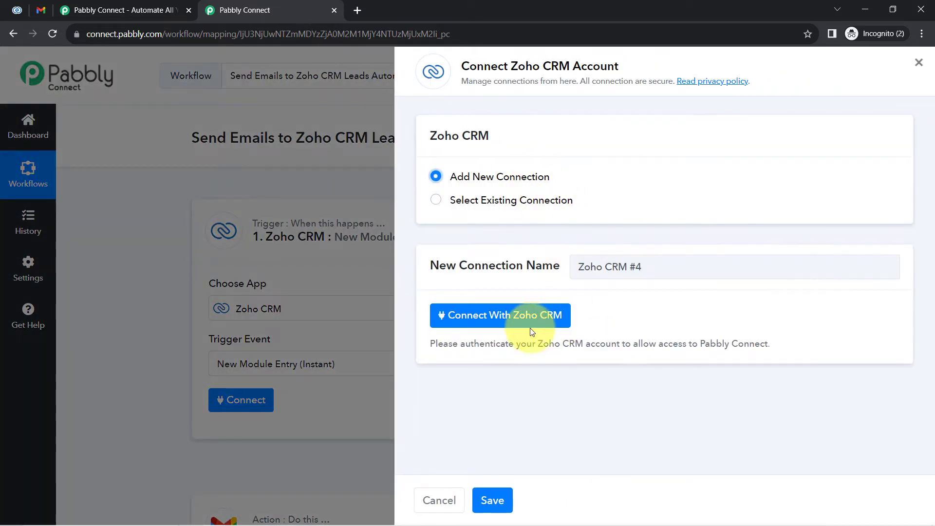
left_click(524, 315)
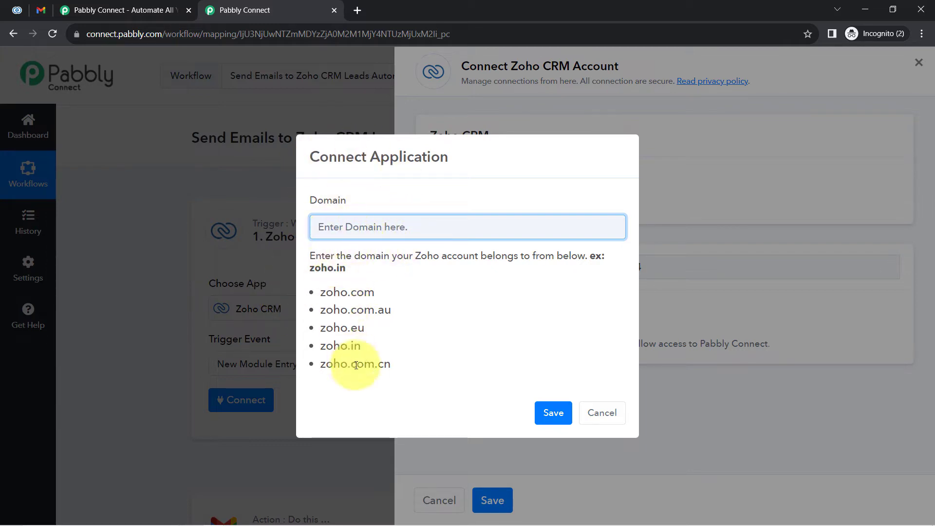
left_click(23, 10)
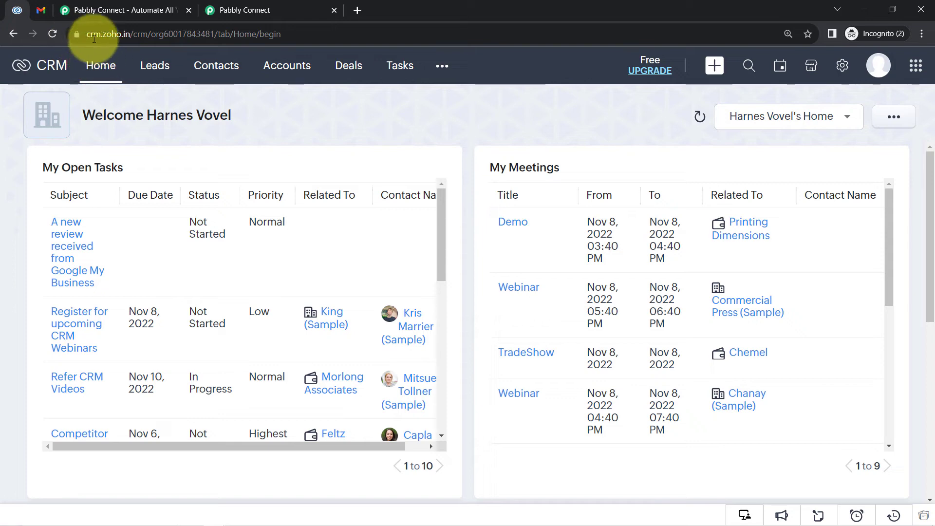
left_click(244, 6)
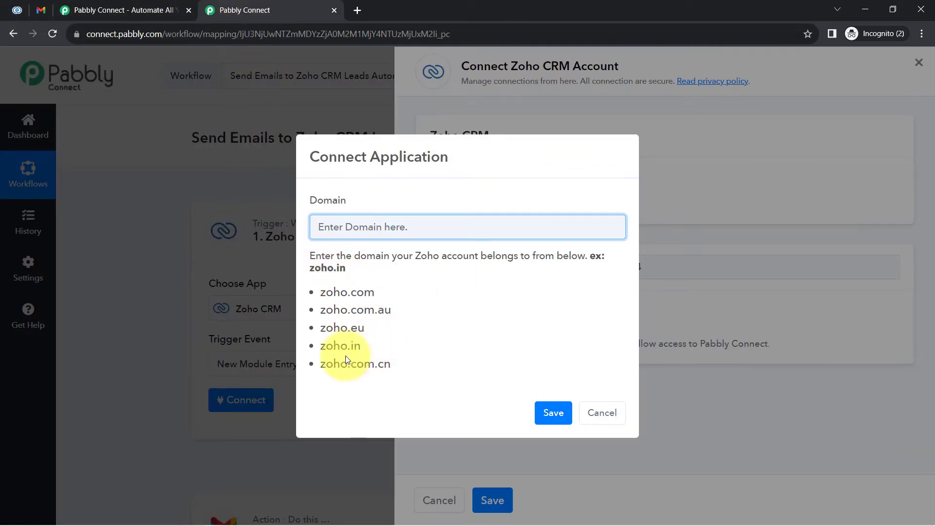
left_click_drag(320, 346, 361, 345)
key("ctrl+c")
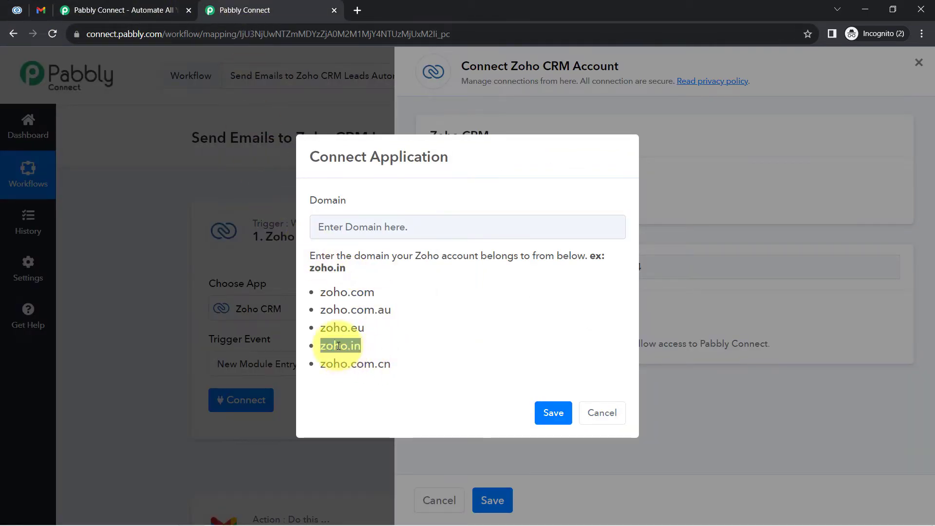
left_click(341, 225)
key("ctrl+v")
left_click(554, 412)
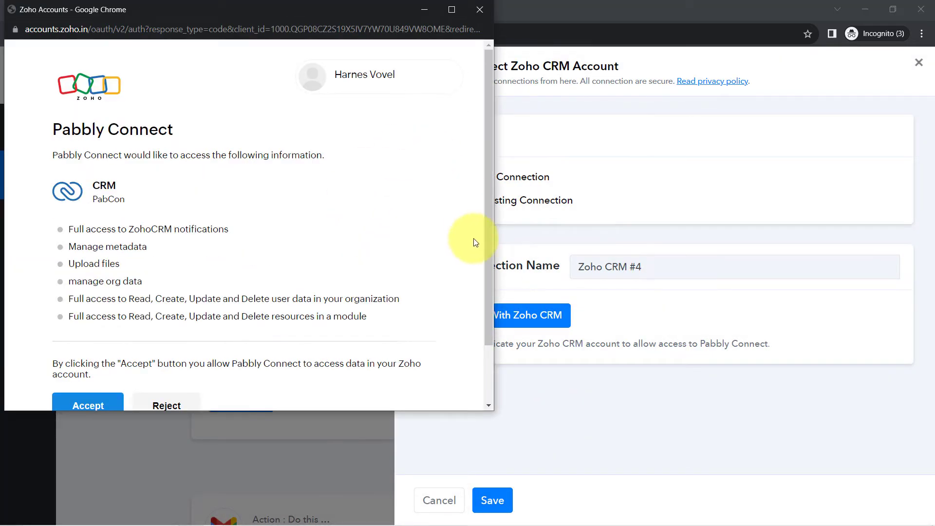
scroll(112, 273, "down", 1)
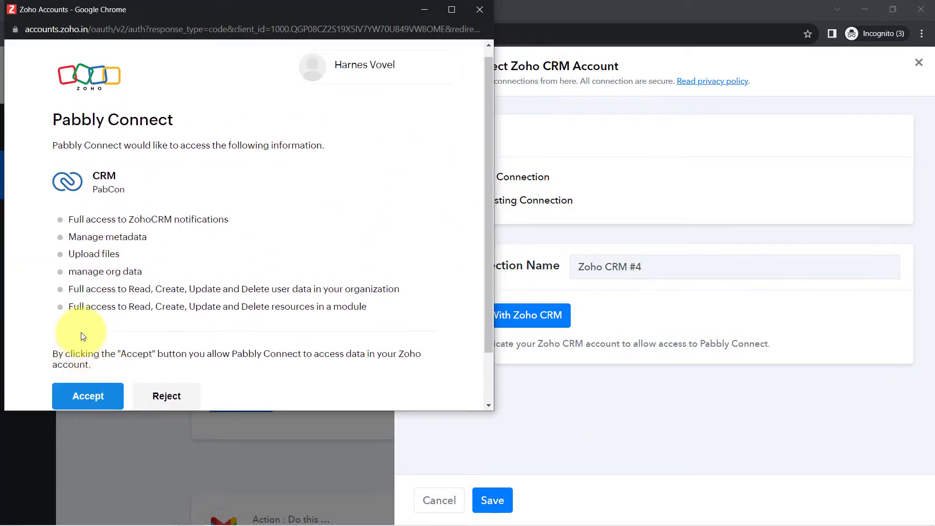
scroll(83, 336, "down", 1)
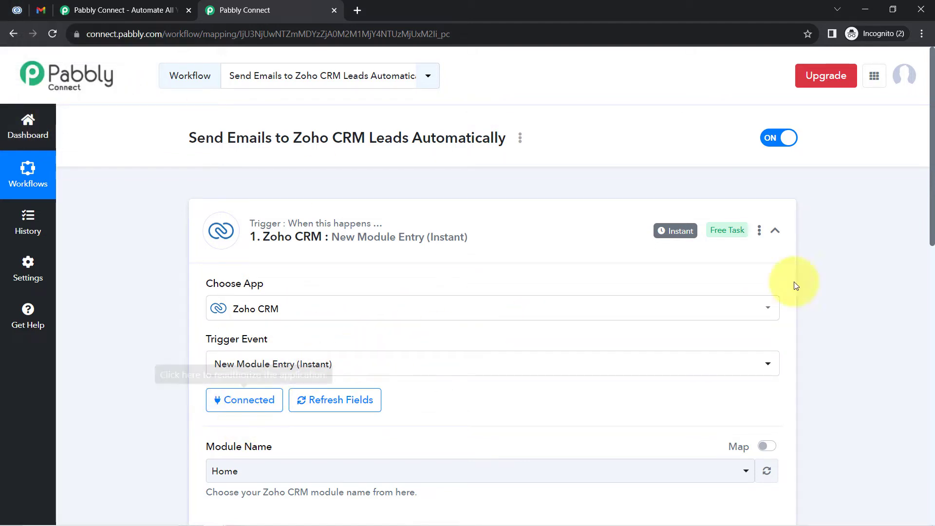
Set the Zoho CRM trigger's module name to Leads, then save and send a test request to wait for a response
left_click_drag(931, 166, 921, 241)
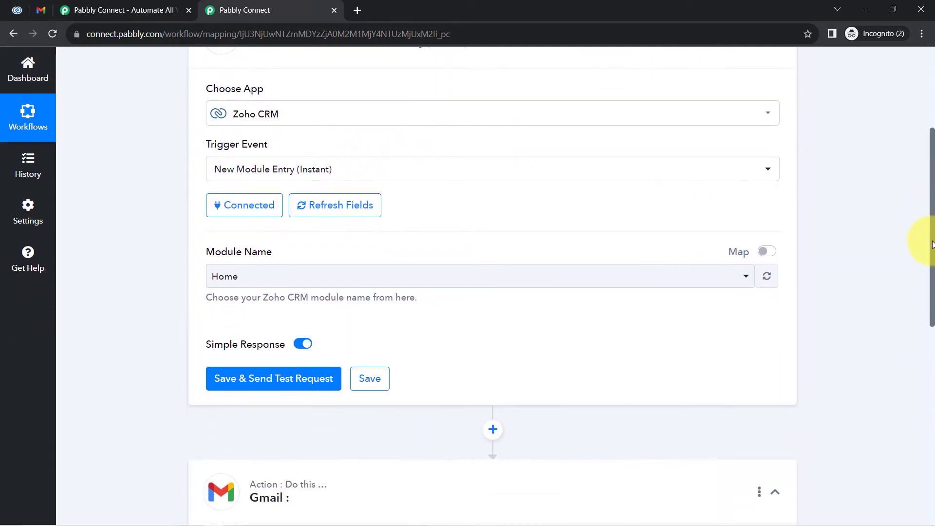
left_click(227, 281)
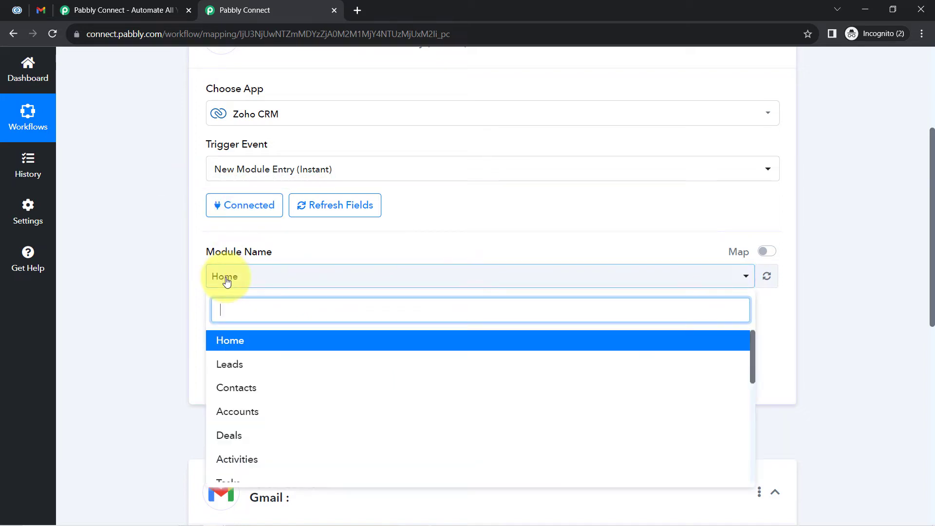
left_click(233, 370)
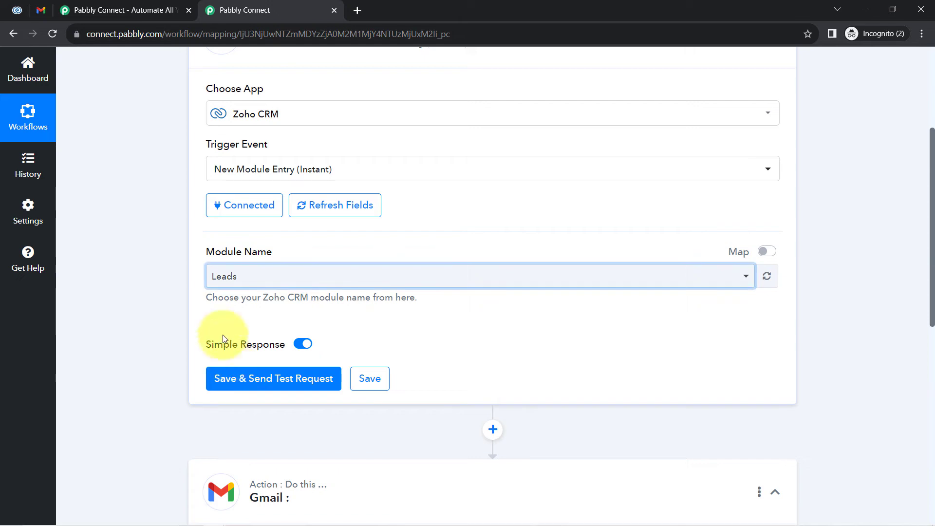
left_click(266, 381)
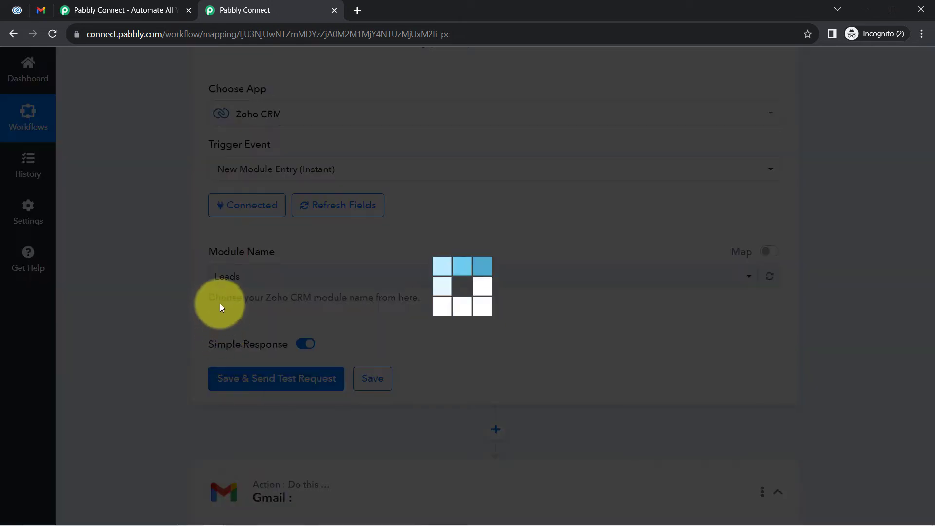
left_click(419, 392)
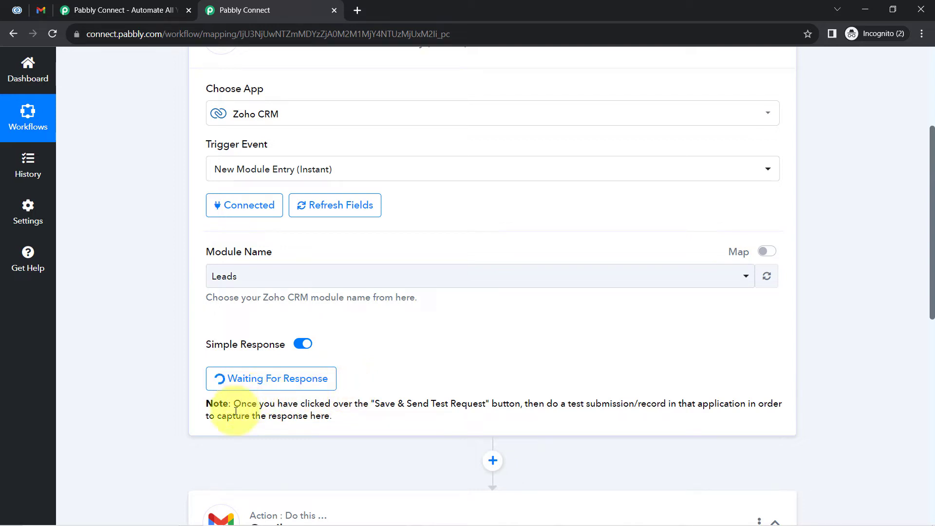
left_click_drag(283, 404, 280, 440)
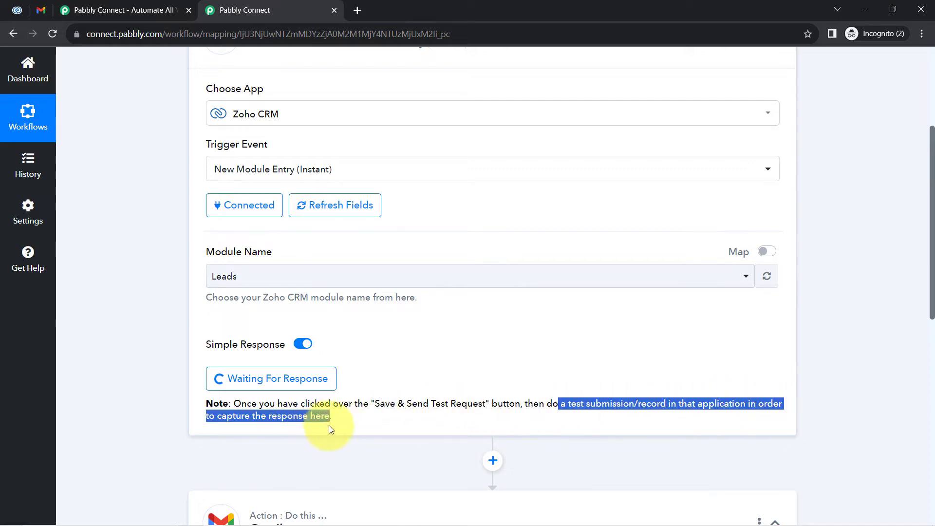
left_click(623, 404)
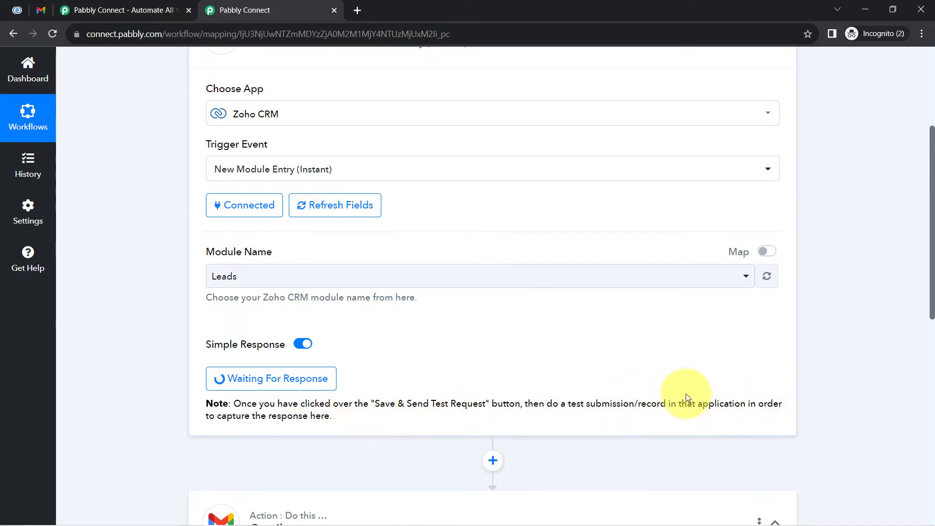
left_click_drag(561, 404, 638, 404)
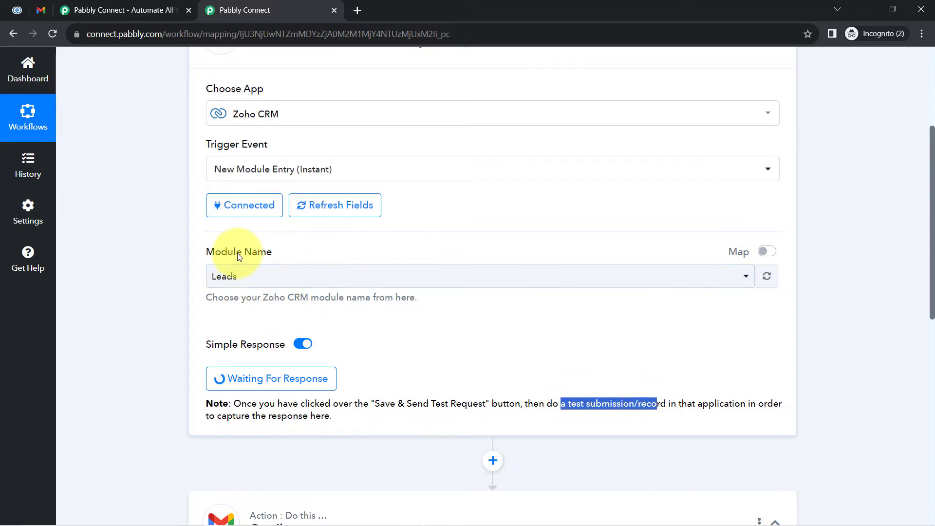
Switch to Zoho CRM, view the Leads list, and open the Webforms page in the setup's Developer Space
left_click(19, 7)
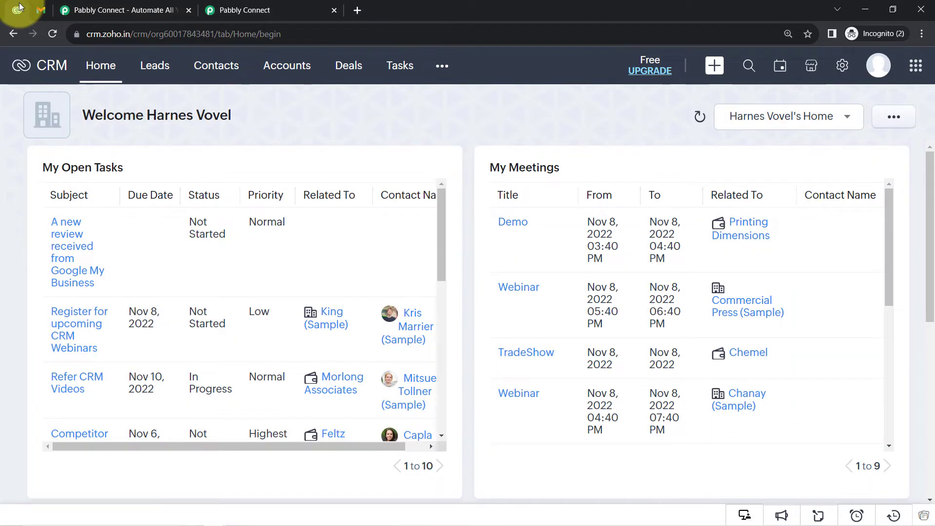
left_click(152, 66)
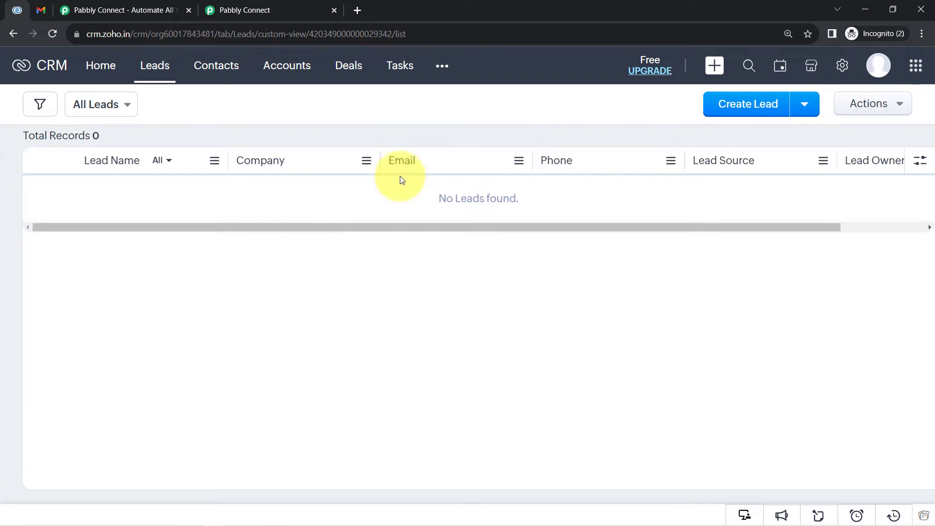
left_click(838, 66)
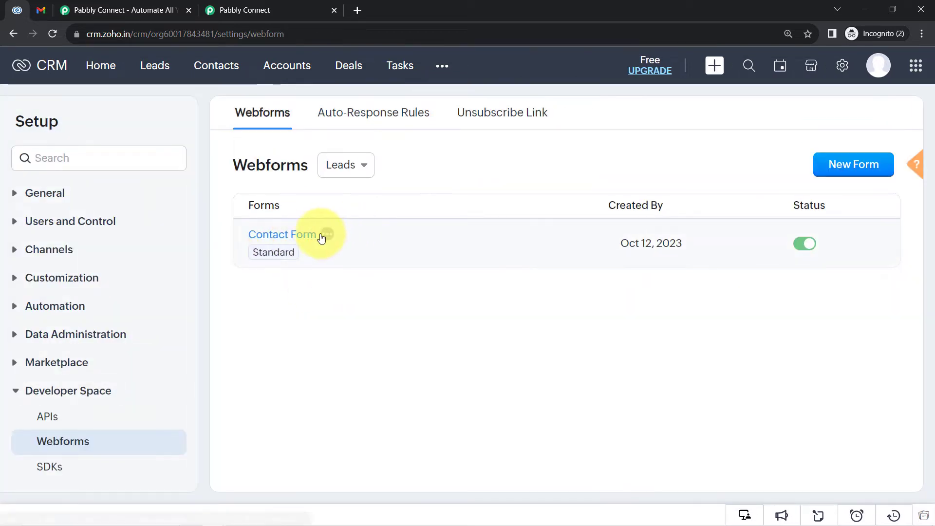
Get the embed code of the Contact Form webform and copy its source code
left_click(327, 235)
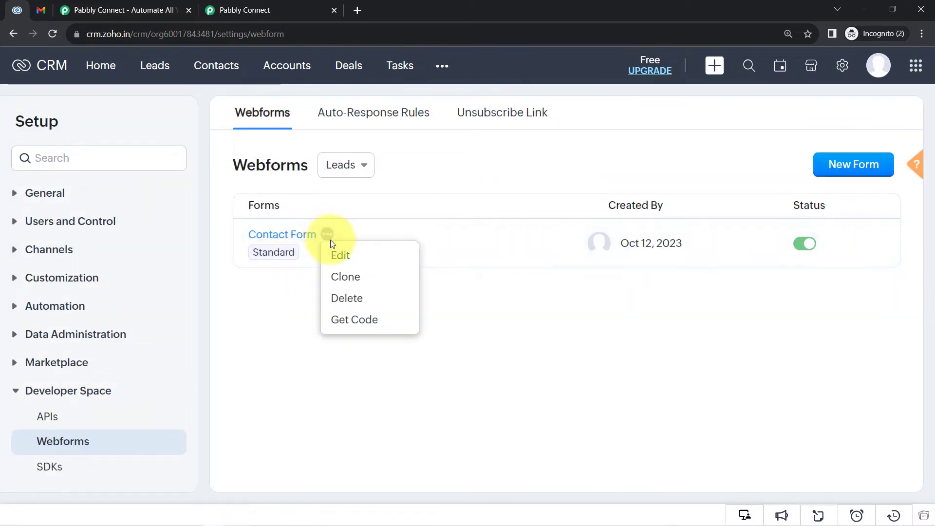
left_click(344, 322)
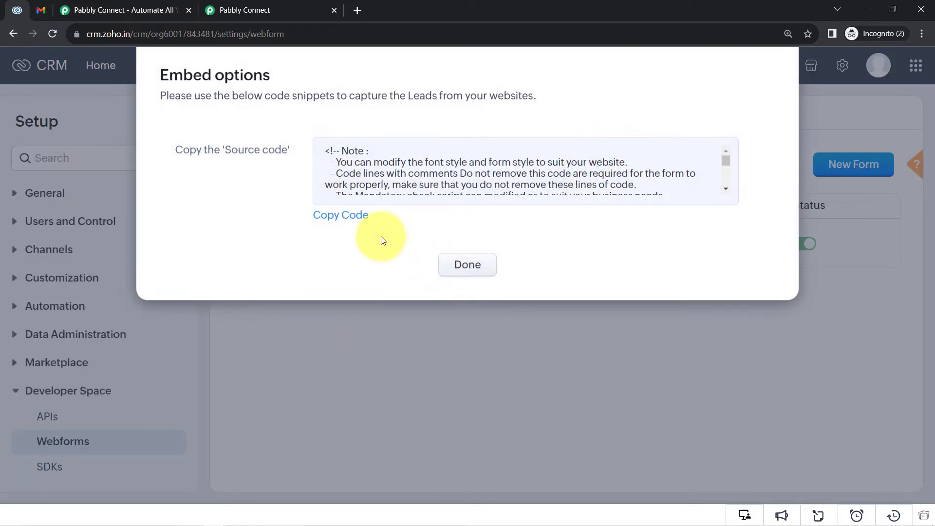
left_click(348, 215)
left_click(466, 265)
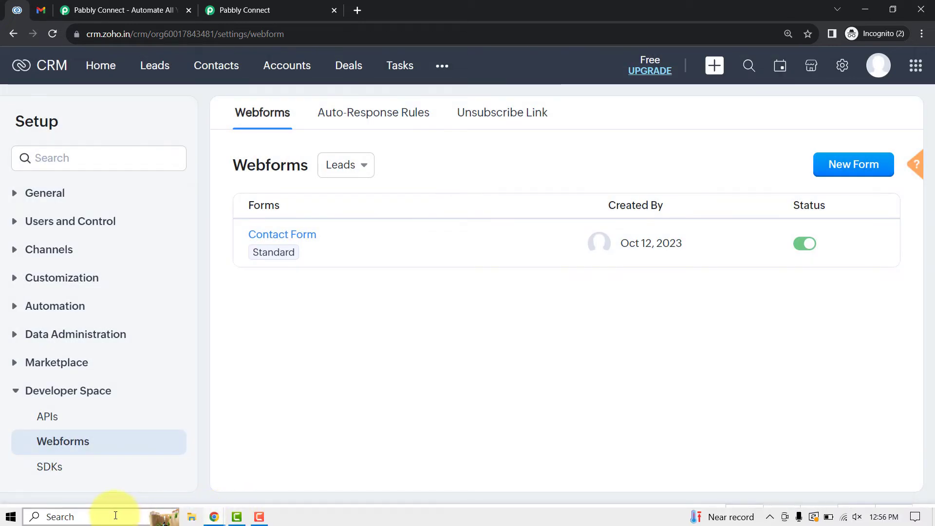
Open Notepad and paste the copied webform source code into the blank document
left_click(115, 516)
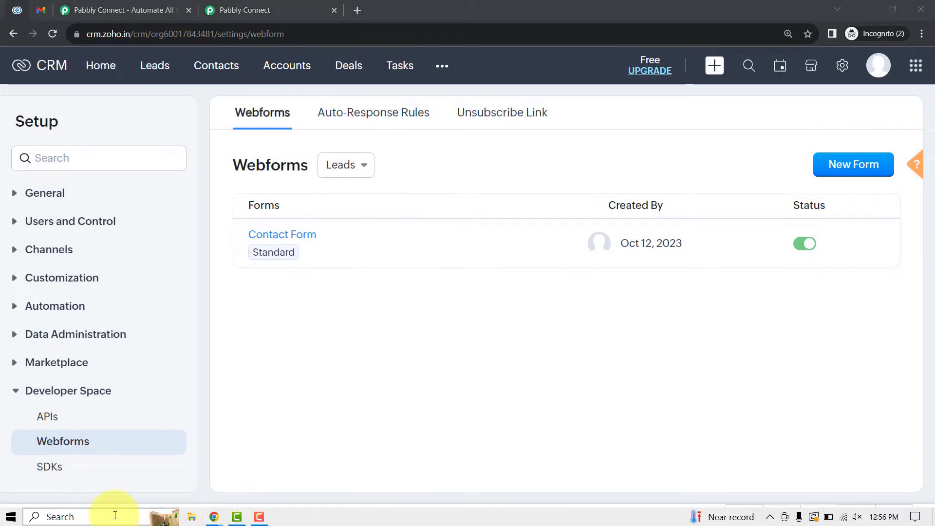
type("note")
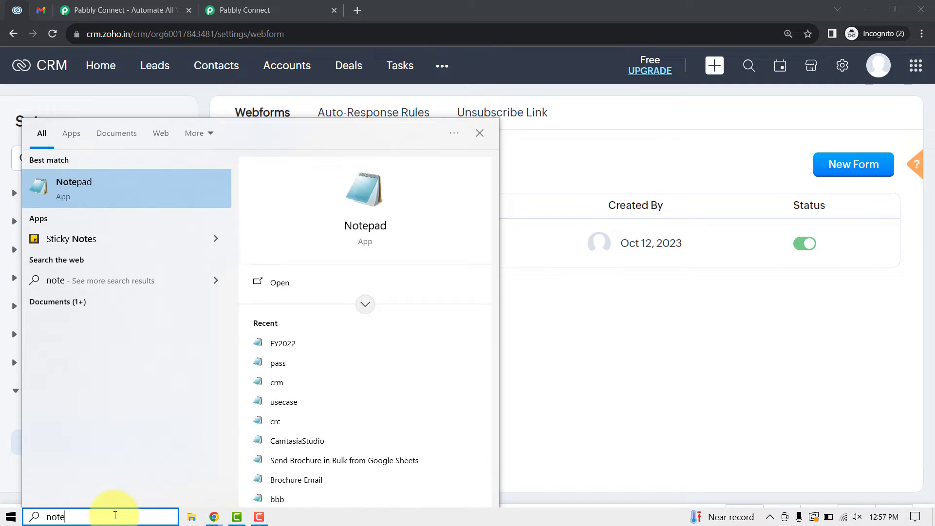
left_click(287, 292)
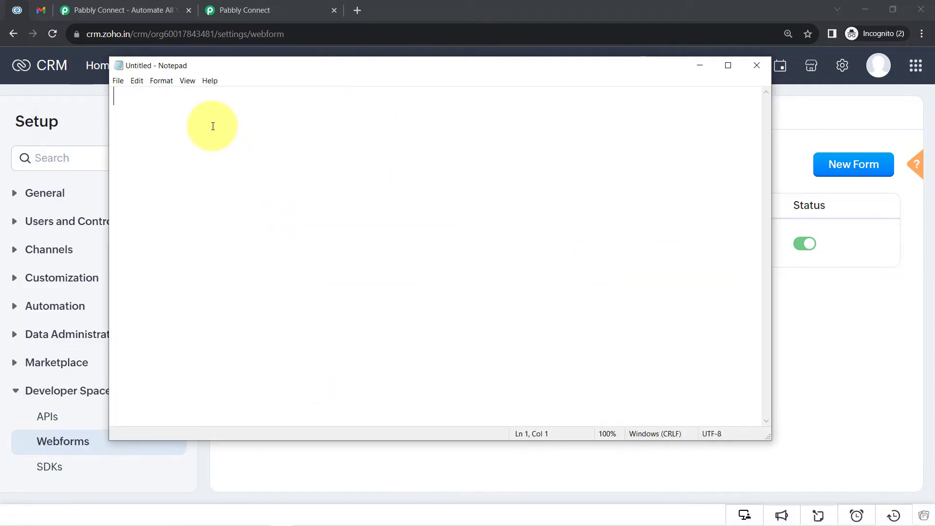
key("ctrl+v")
Save the pasted code on the Desktop as form1.html
left_click(118, 80)
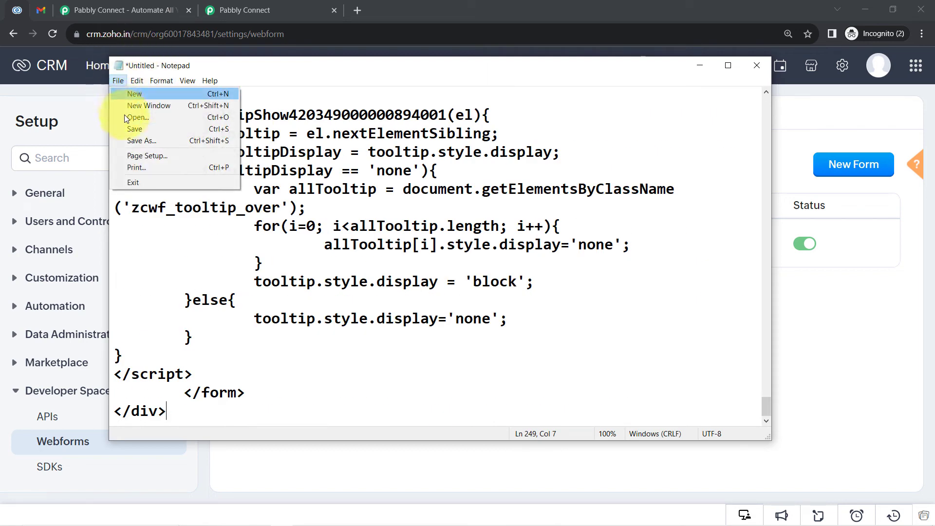
left_click(131, 132)
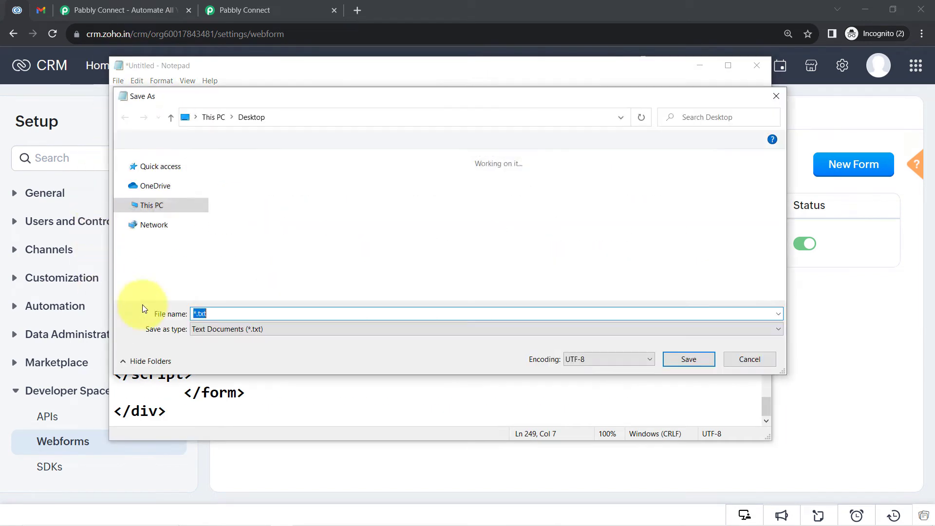
type("fr")
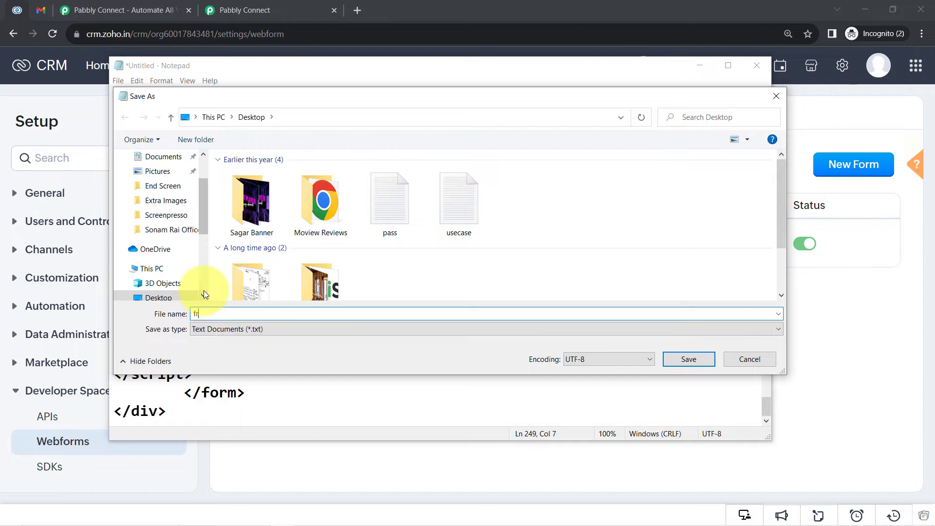
type("rm1.html")
key("Return")
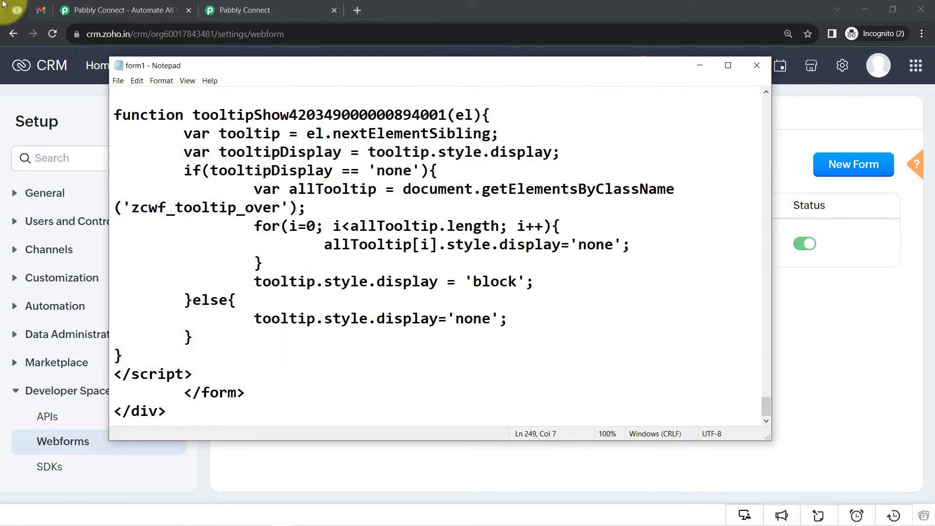
Open the saved form1 file from the Windows desktop in Chrome
left_click(701, 65)
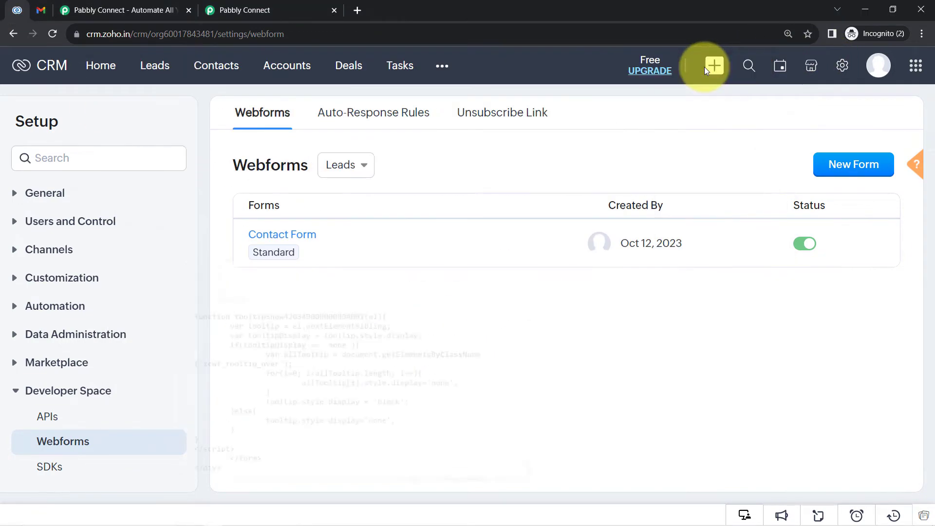
left_click(865, 9)
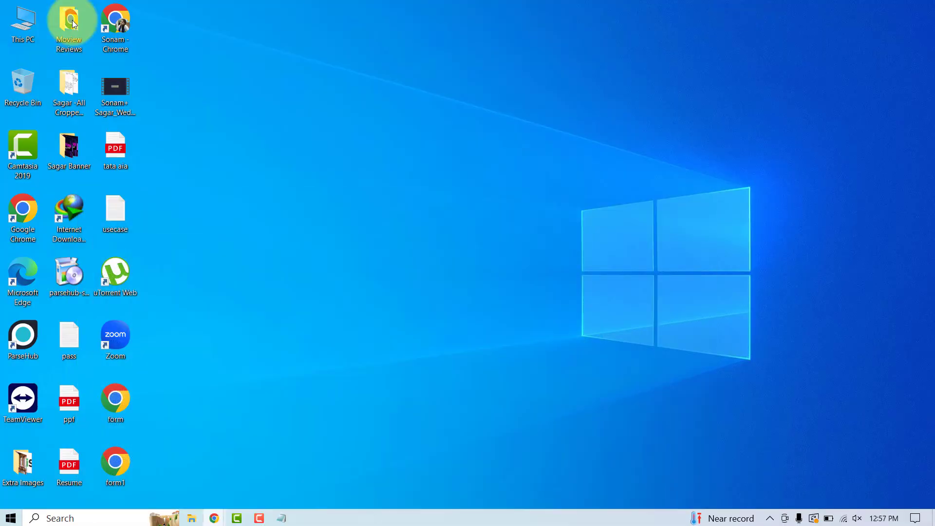
double_click(116, 464)
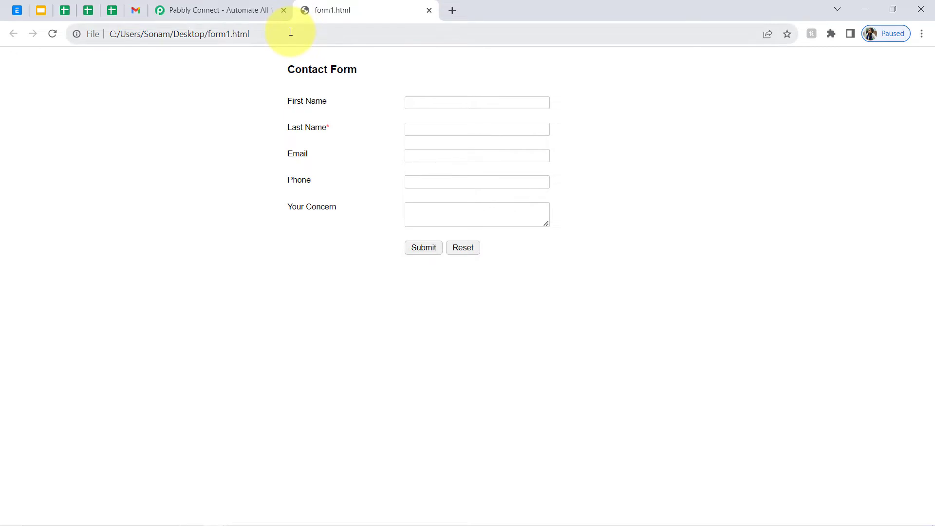
Fill in the test lead's first name, last name, email and phone number in the Contact Form
left_click(430, 103)
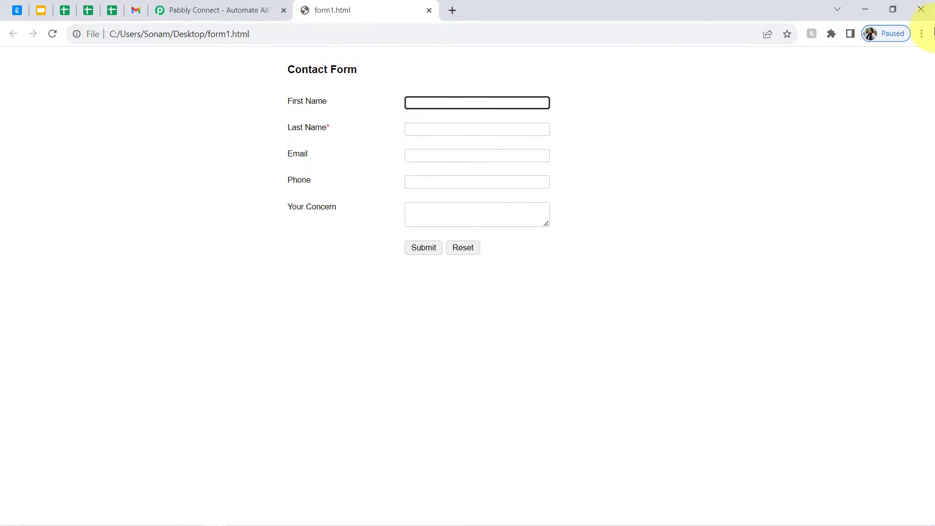
left_click(922, 33)
left_click(879, 153)
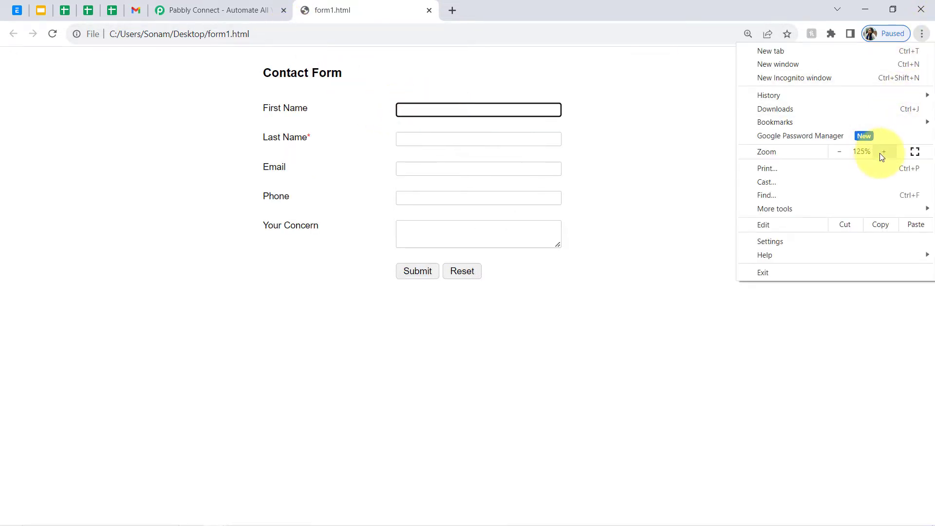
left_click(880, 153)
left_click(879, 153)
left_click(125, 145)
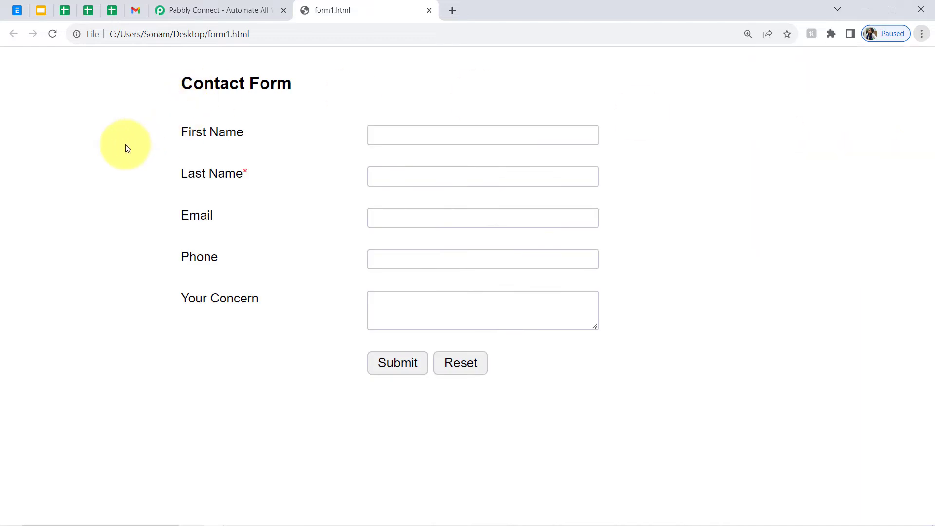
left_click(395, 127)
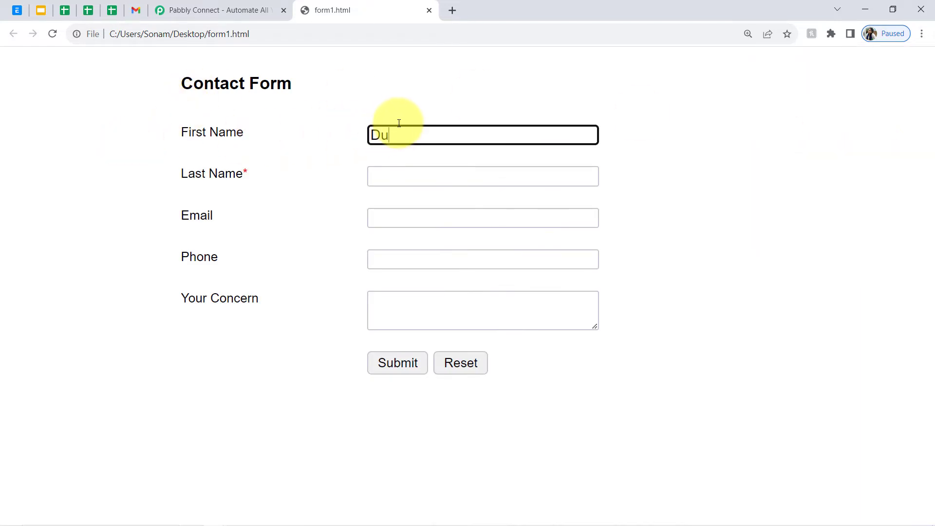
key("Tab")
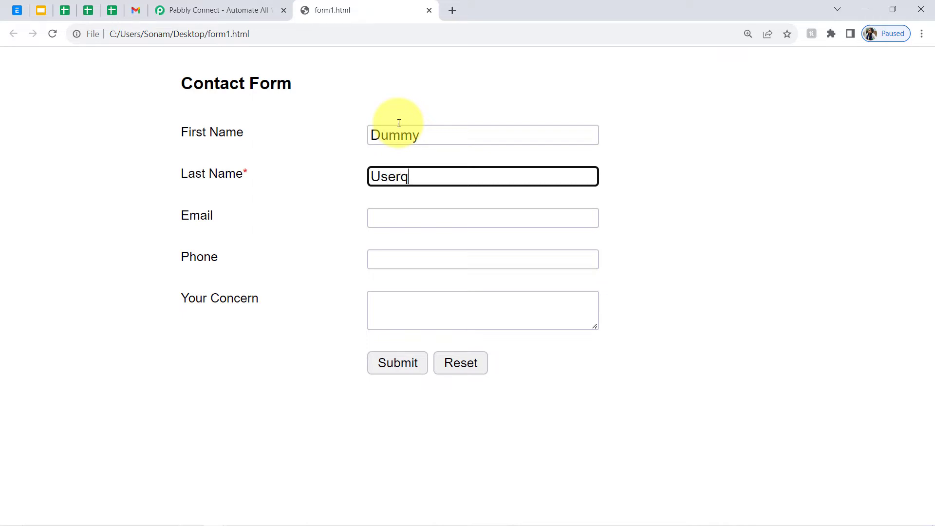
key("Tab")
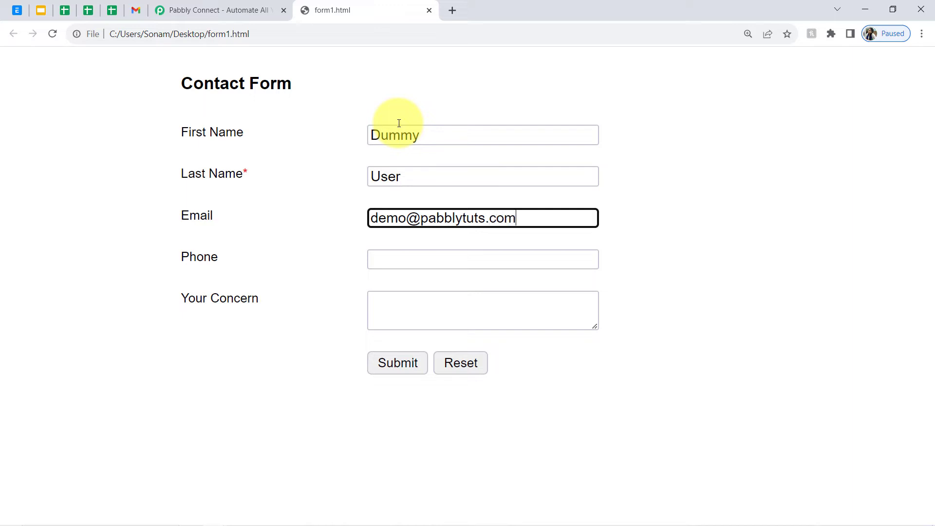
key("Tab")
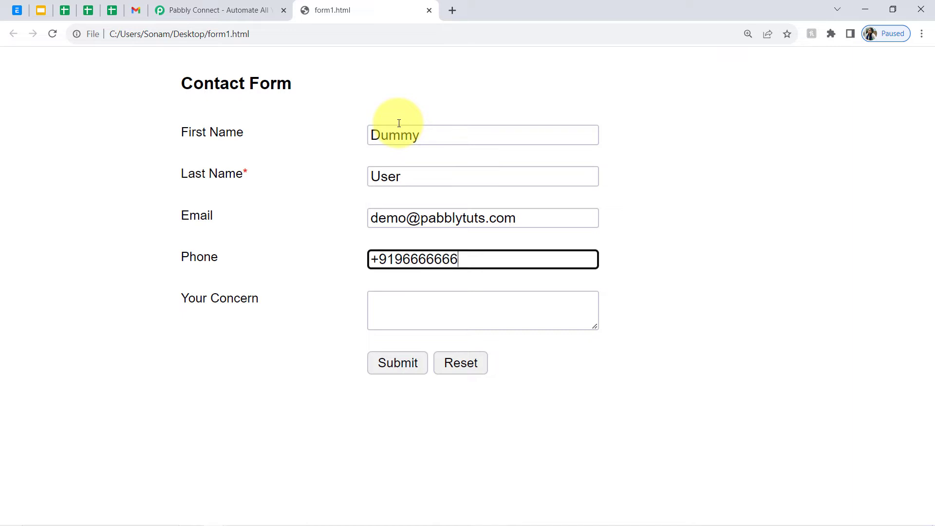
Enter the concern "I'm unable to access the history of my workflow. Please Help" and submit the Contact Form
key("Tab")
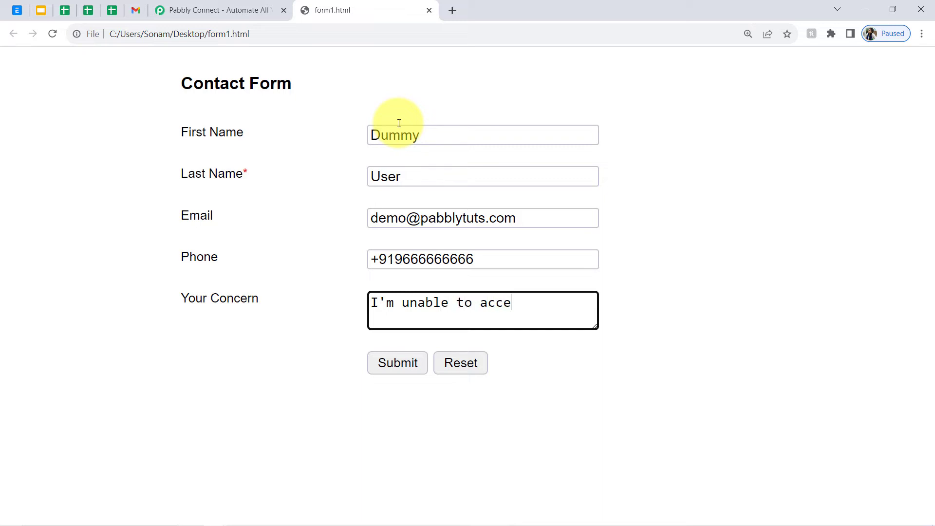
type("stroty of my workflow")
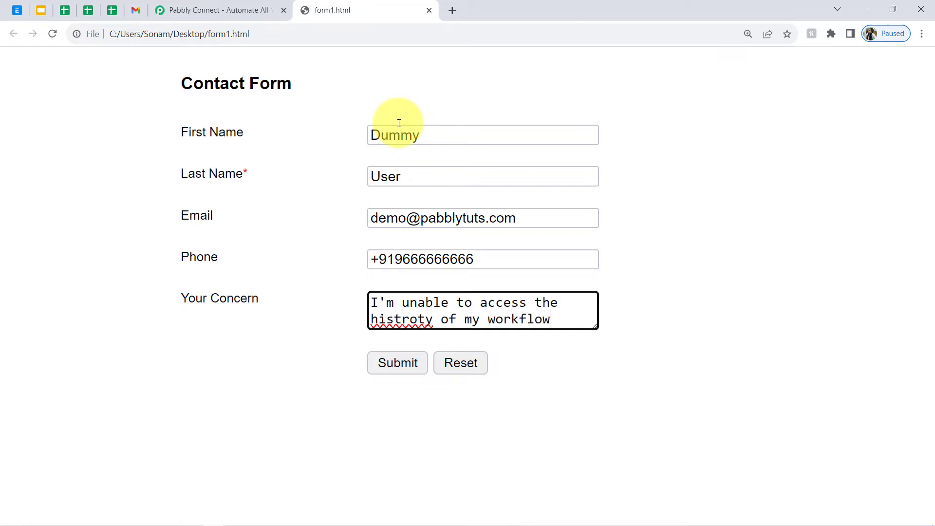
type("ase Help")
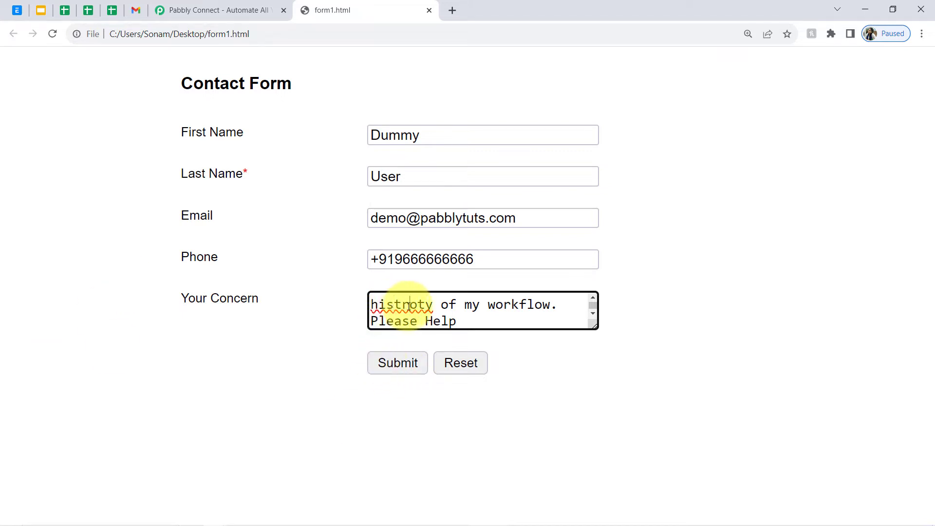
key("BackSpace")
key("BackSpace")
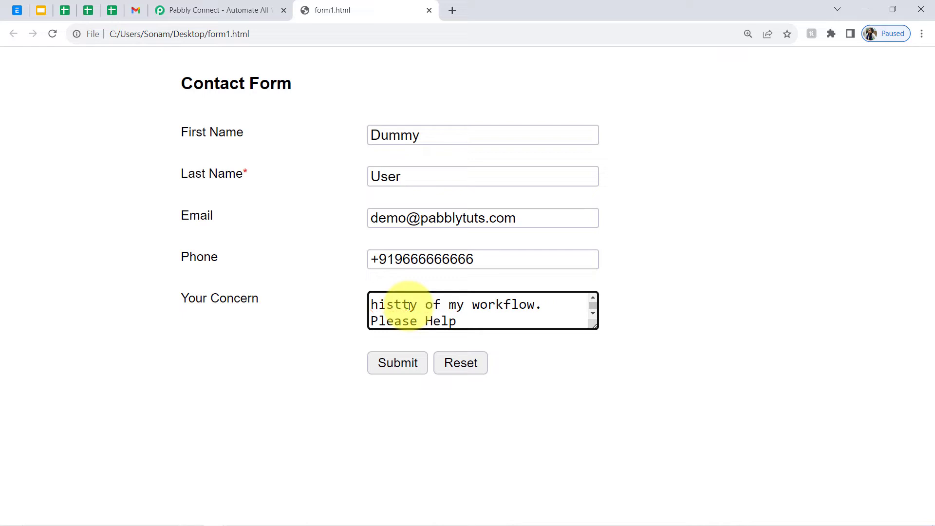
key("Delete")
type("or")
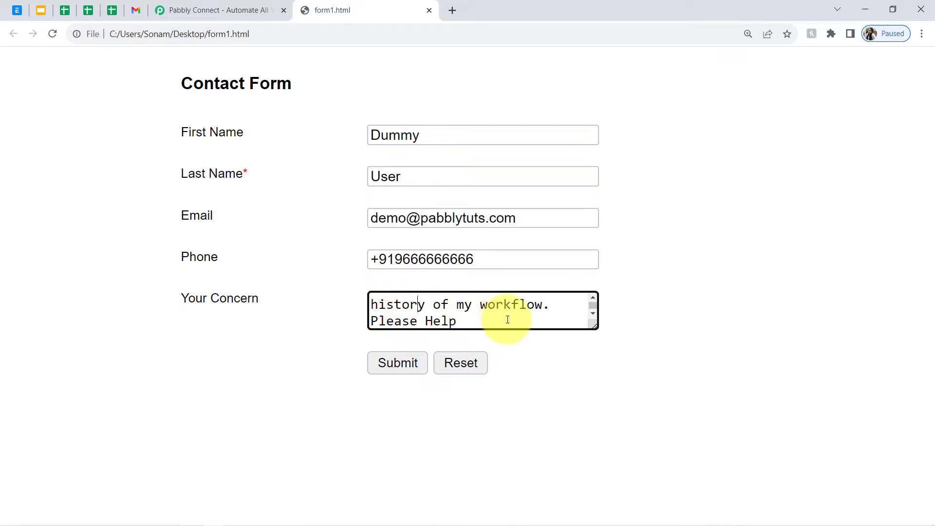
left_click(391, 369)
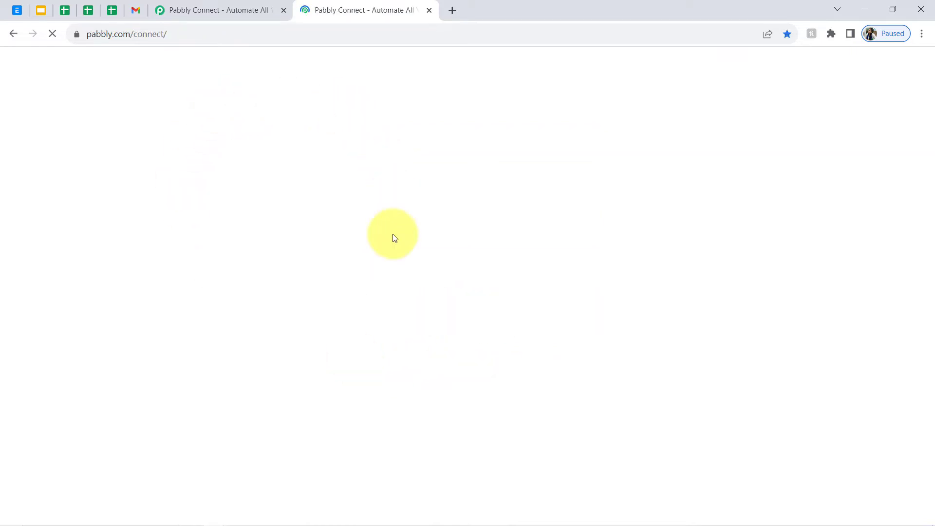
Switch to the Pabbly Connect workflow and examine the email, description and full name in the captured Zoho CRM response
mouse_move(214, 516)
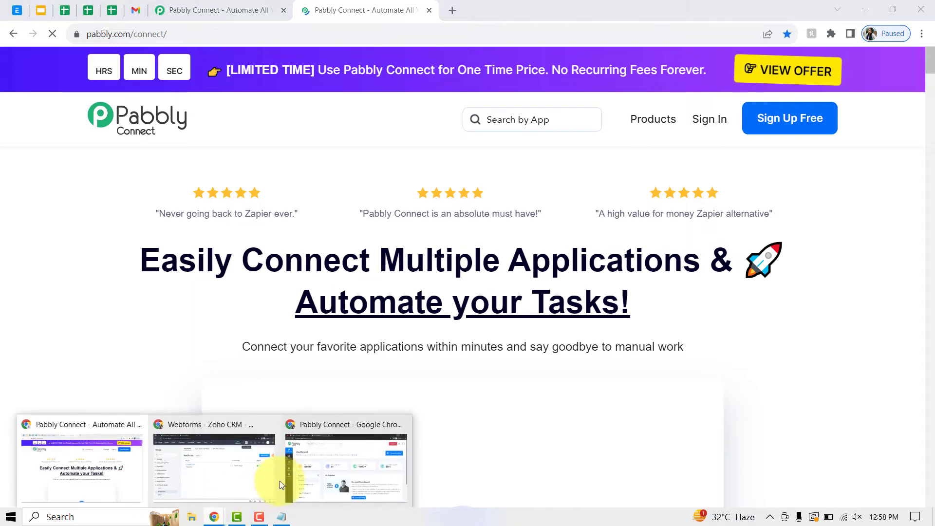
left_click(250, 469)
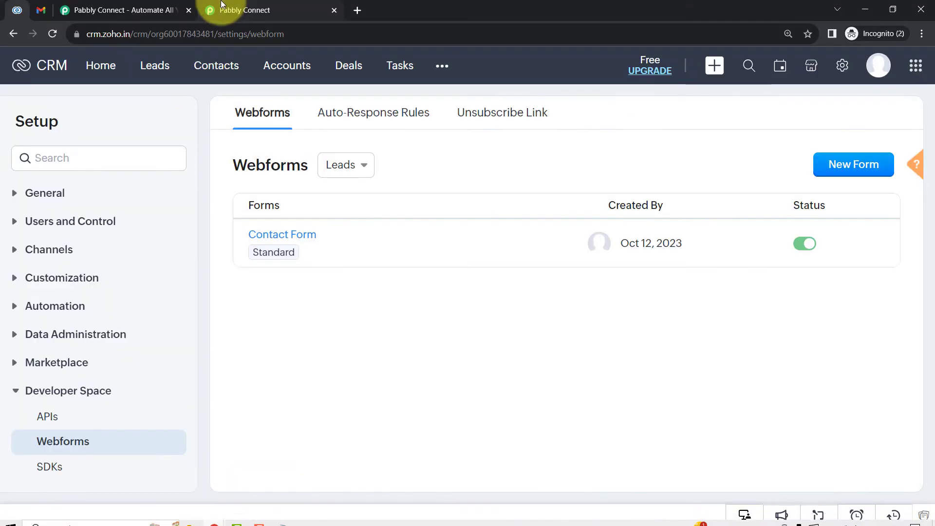
left_click(221, 6)
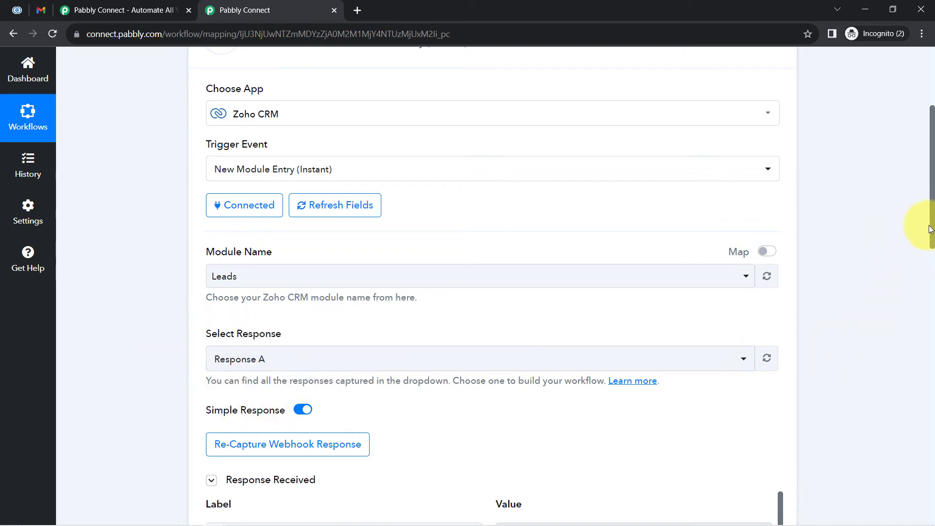
left_click_drag(931, 229, 932, 404)
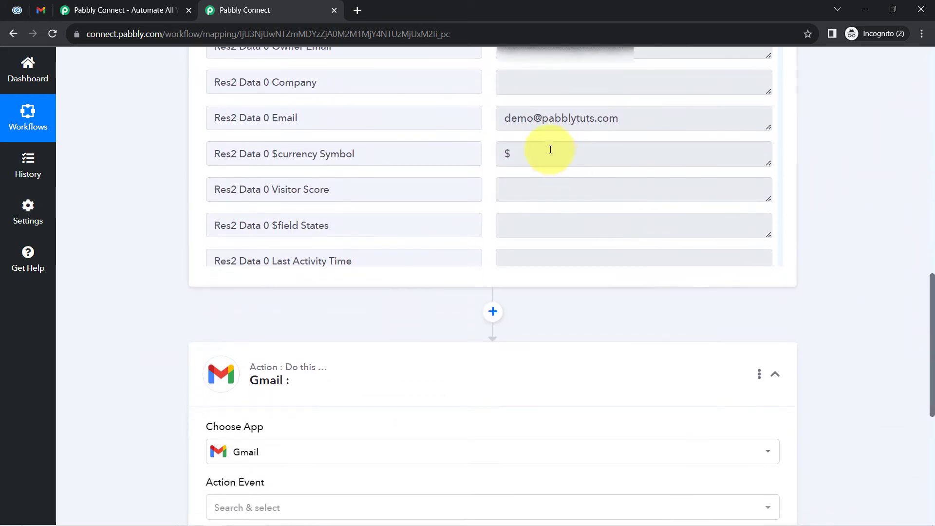
left_click_drag(518, 118, 628, 119)
scroll(629, 218, "up", 2)
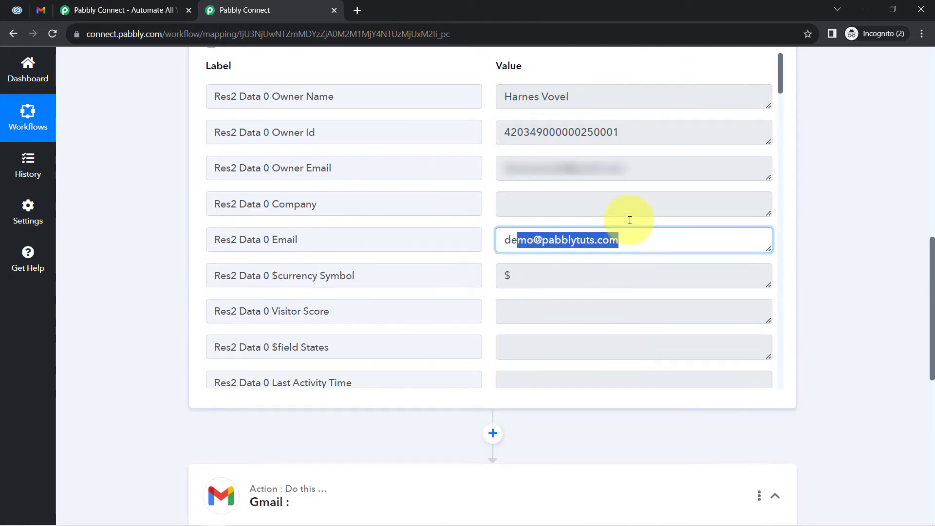
left_click_drag(782, 91, 776, 243)
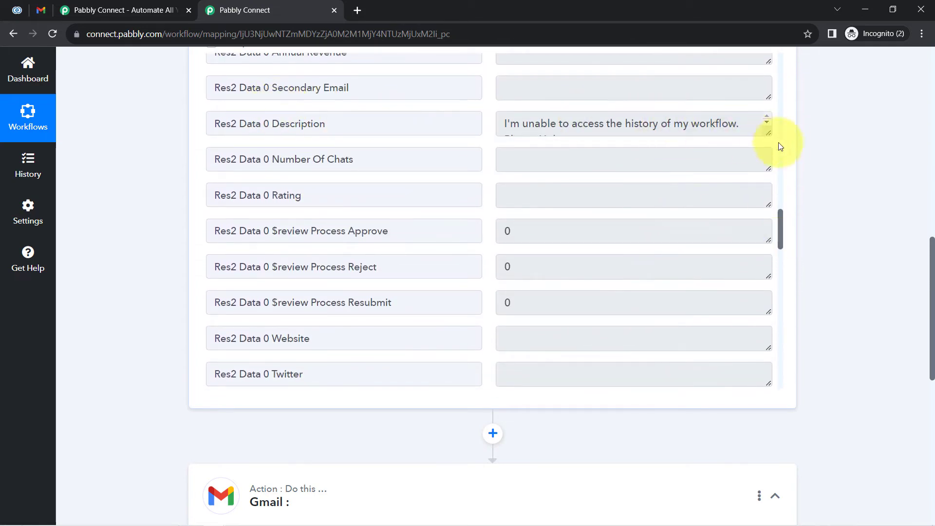
left_click_drag(767, 132, 769, 173)
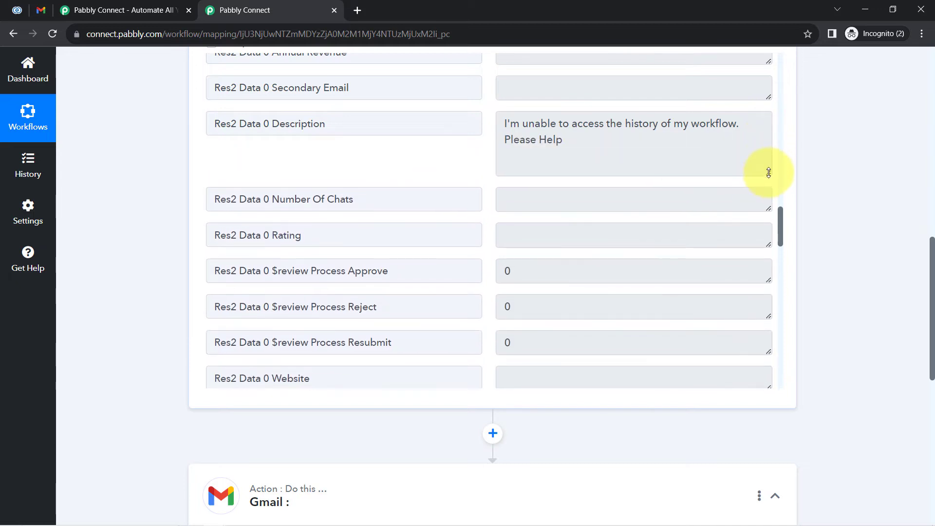
left_click_drag(779, 218, 781, 269)
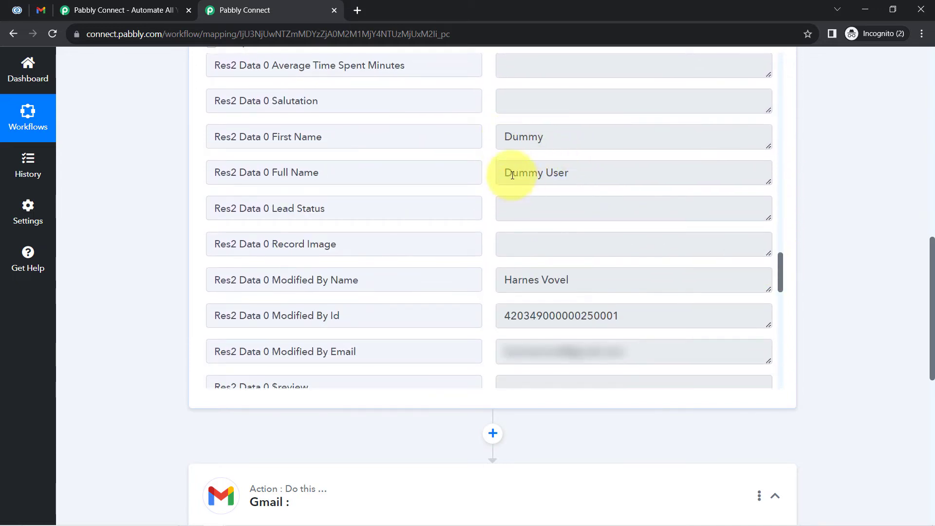
left_click_drag(507, 174, 601, 198)
left_click_drag(779, 278, 768, 142)
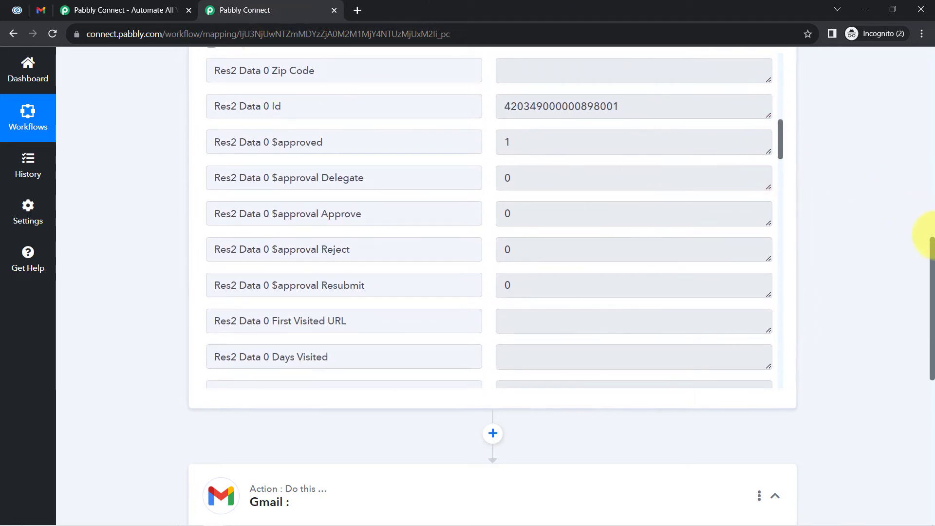
left_click_drag(931, 259, 918, 73)
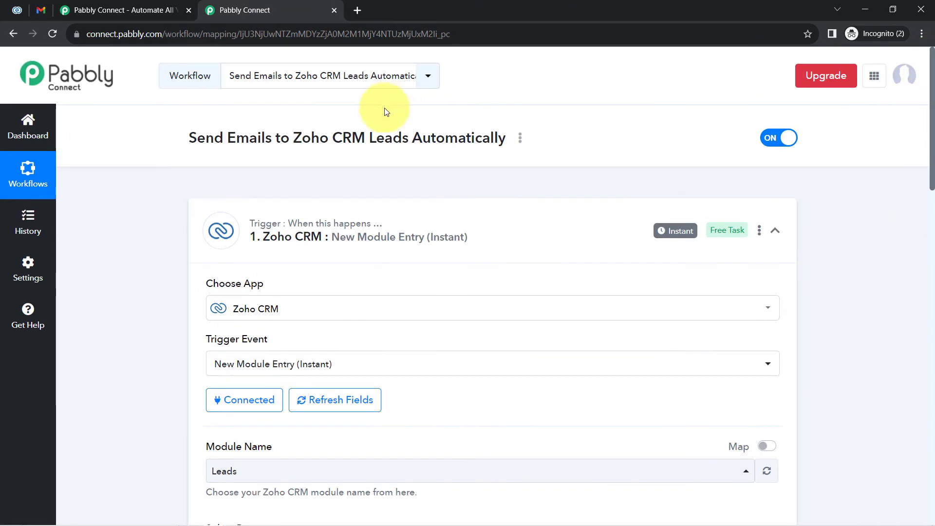
left_click(323, 228)
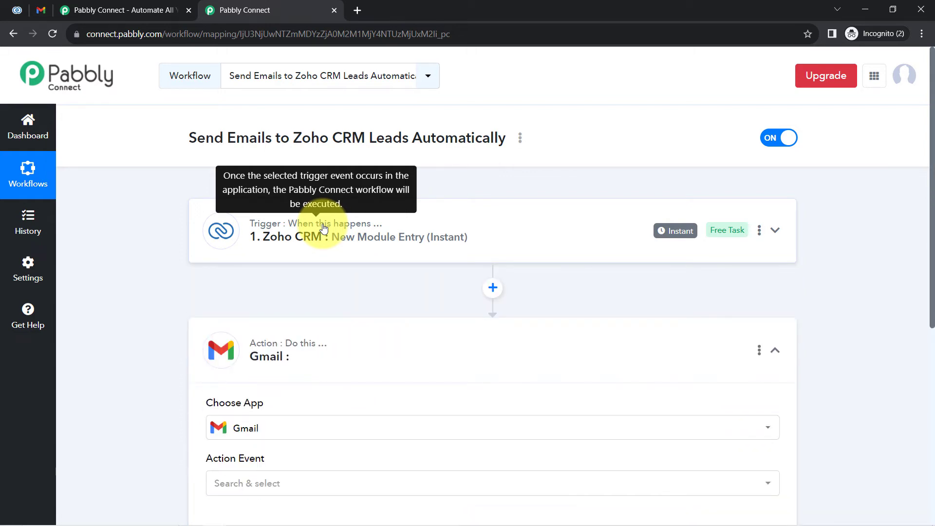
left_click(6, 11)
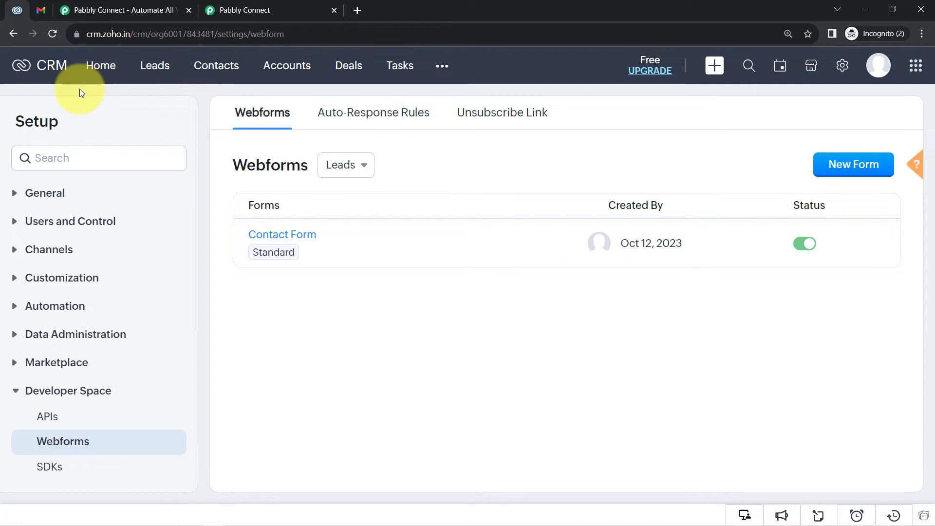
left_click(234, 10)
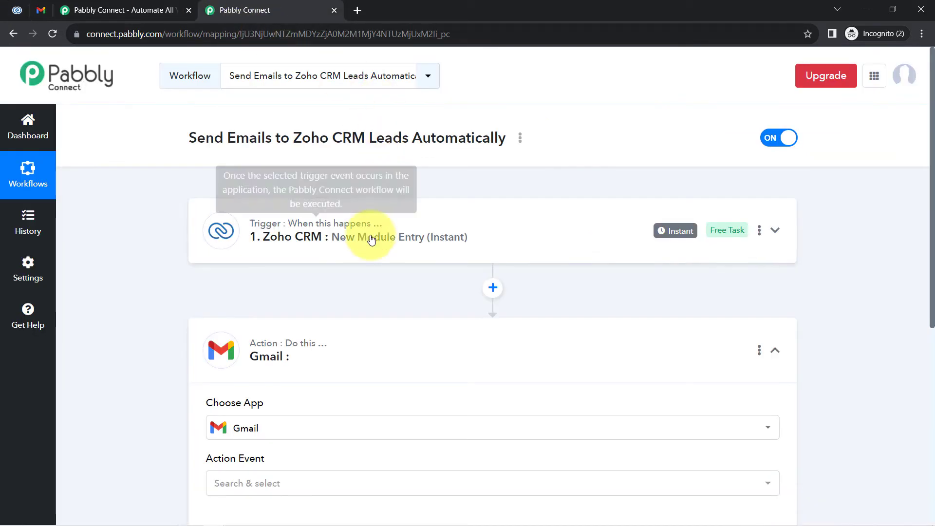
mouse_move(674, 237)
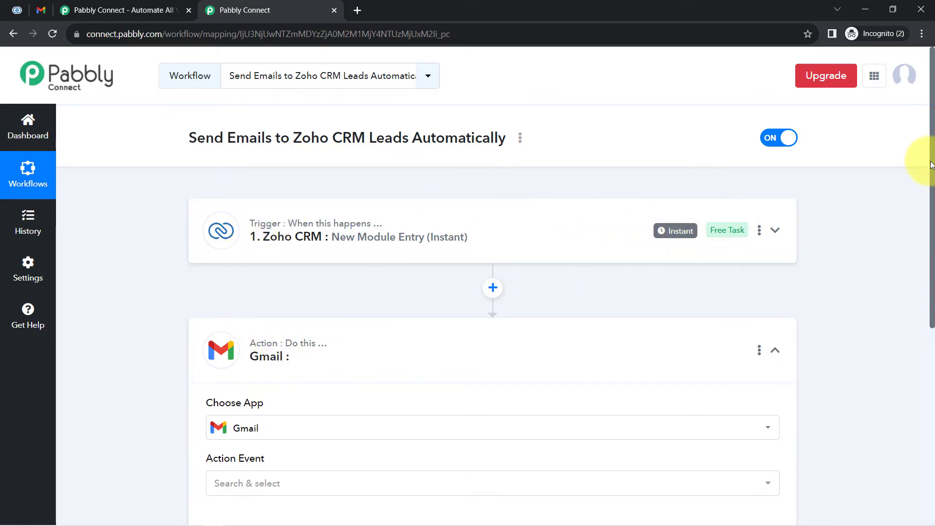
left_click_drag(931, 165, 931, 265)
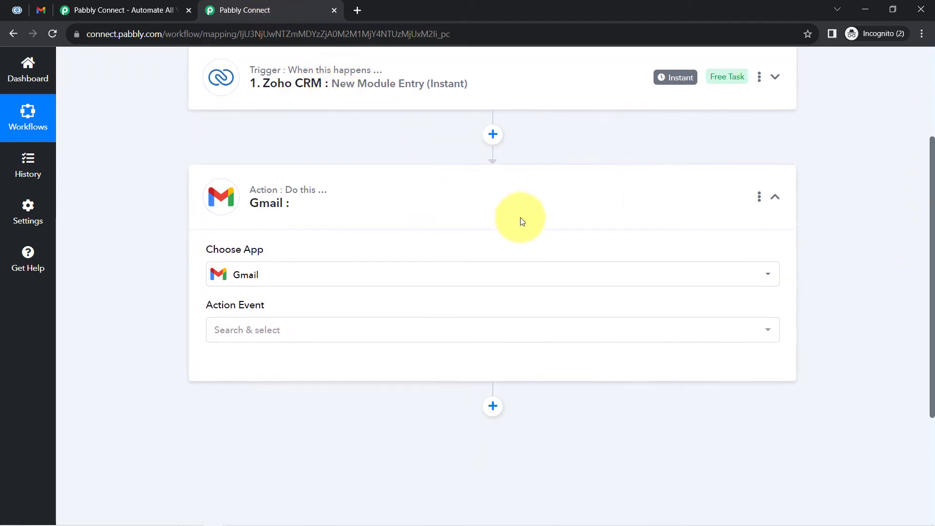
Expand the Zoho CRM trigger and search its received response for "@" to locate the lead's email field
left_click(367, 87)
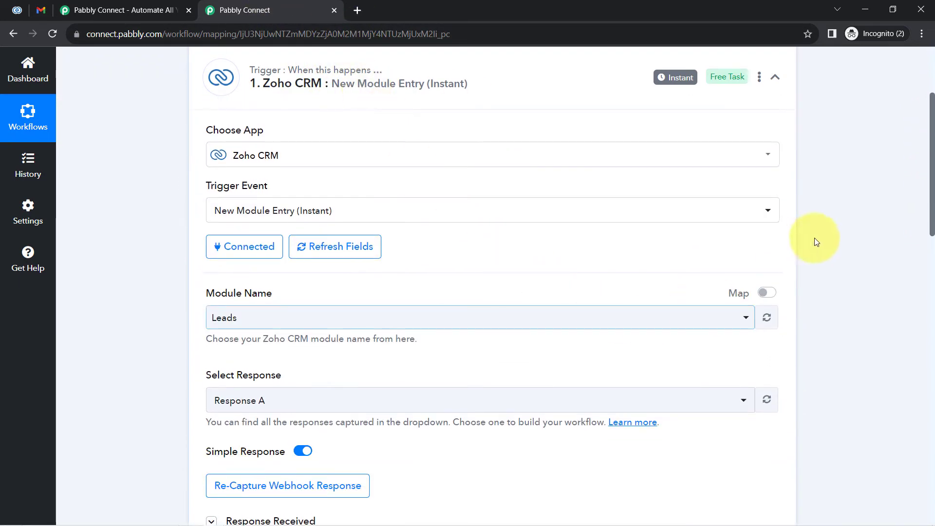
left_click_drag(931, 215, 932, 334)
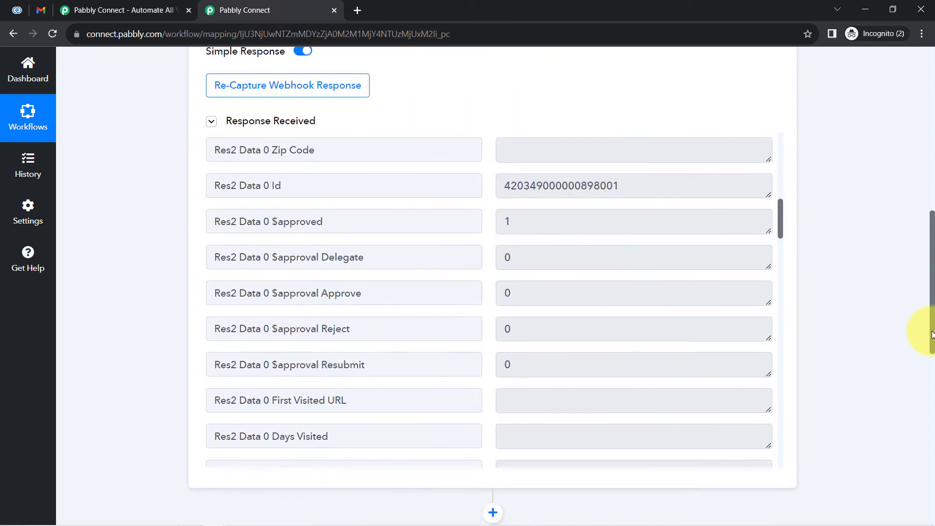
key("ctrl+f")
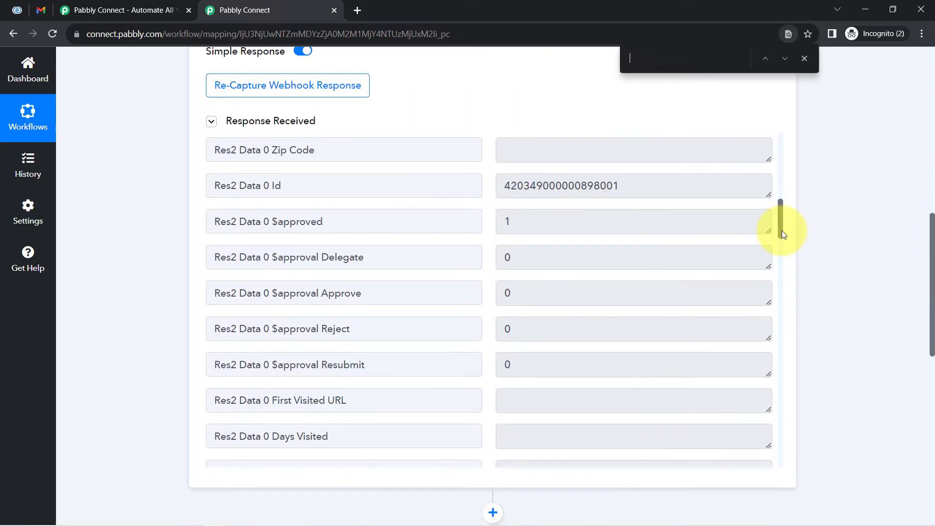
type("@")
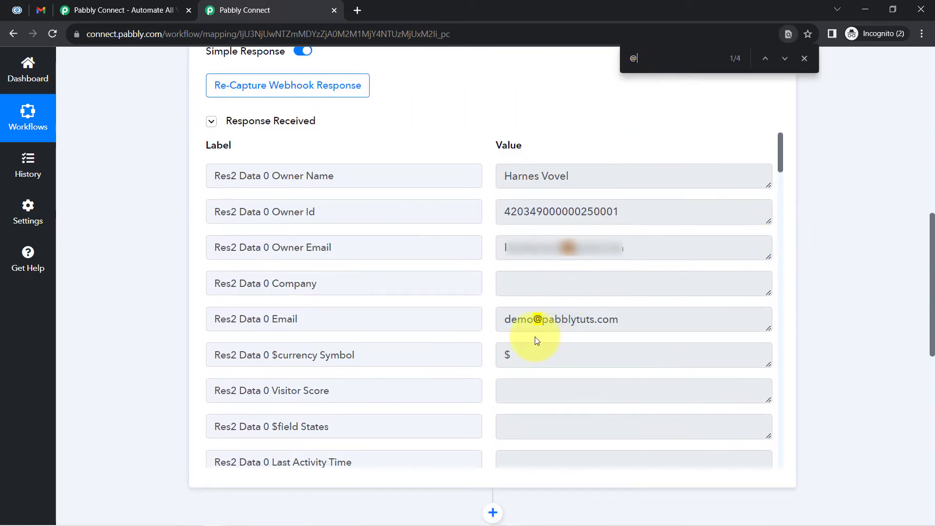
left_click_drag(532, 319, 612, 317)
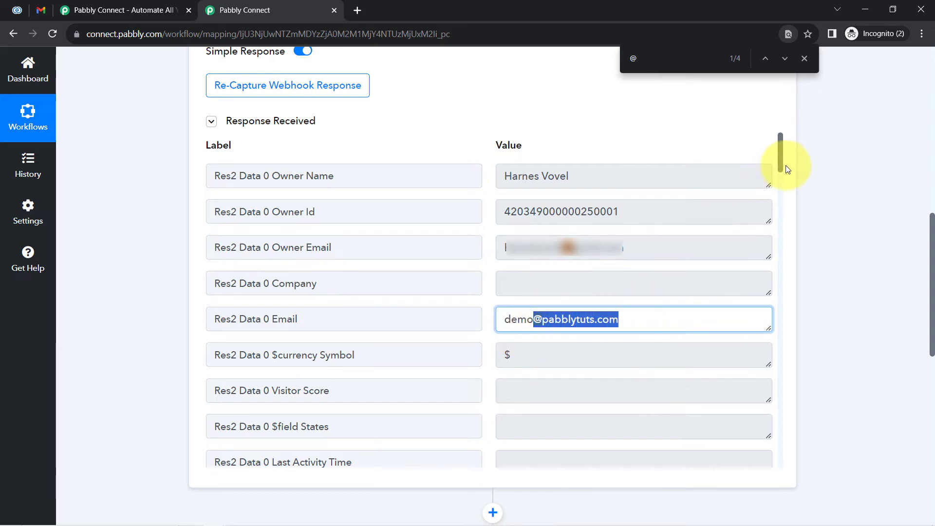
left_click_drag(782, 171, 782, 183)
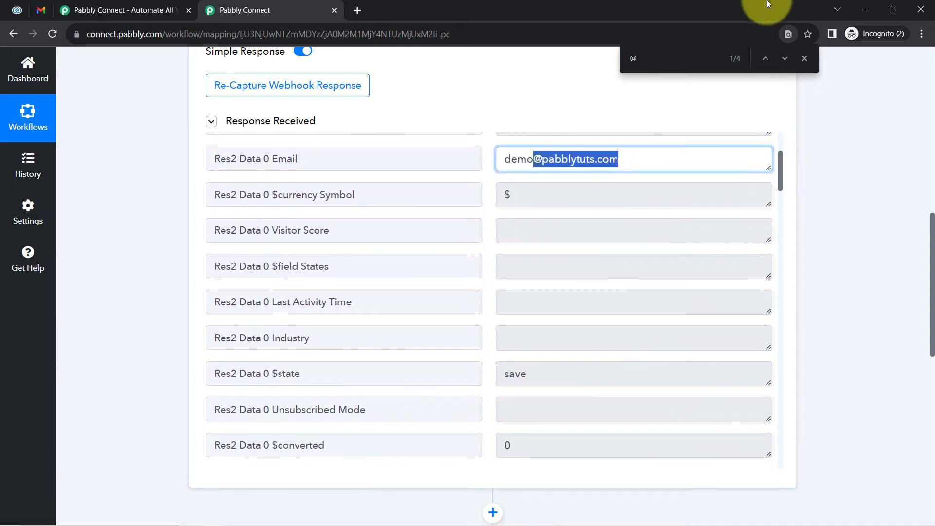
left_click(803, 58)
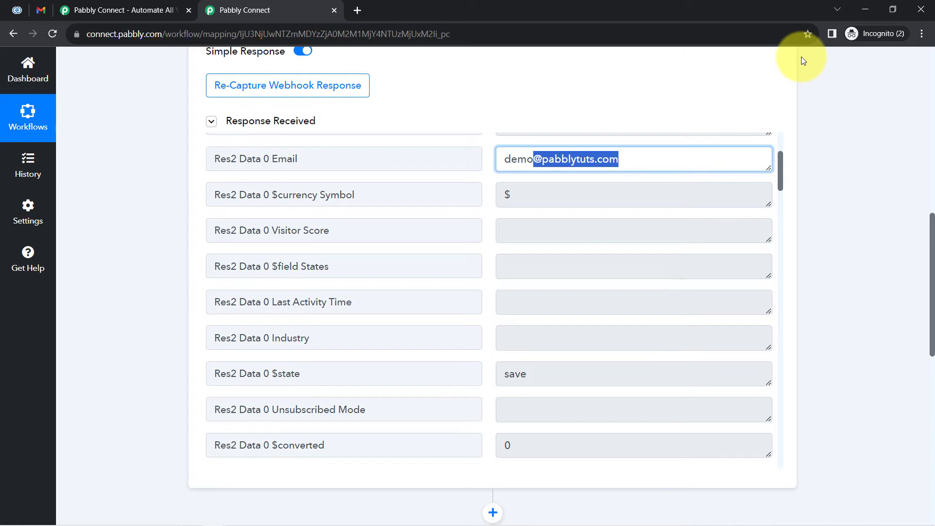
Set the Gmail action event to Send Email and open its account connection settings
left_click(904, 234)
left_click_drag(931, 237, 931, 372)
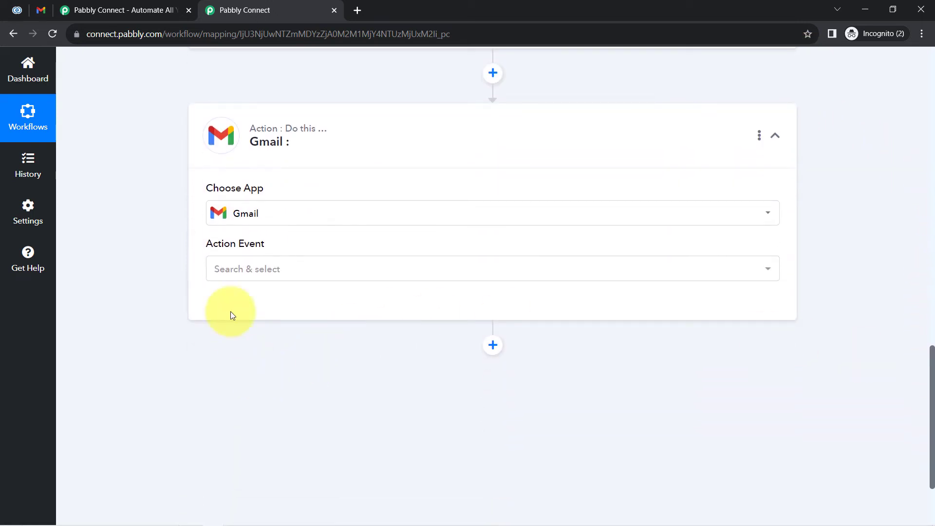
left_click(224, 269)
left_click(242, 336)
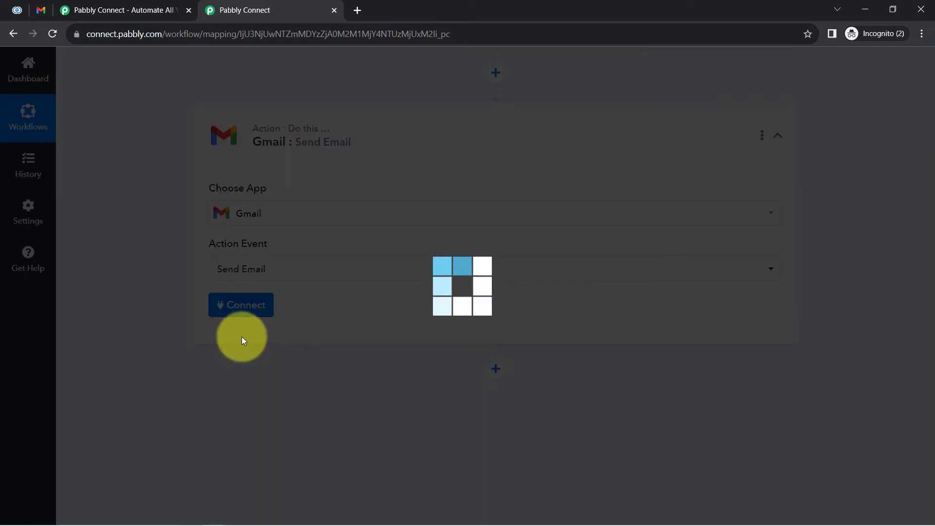
left_click(241, 306)
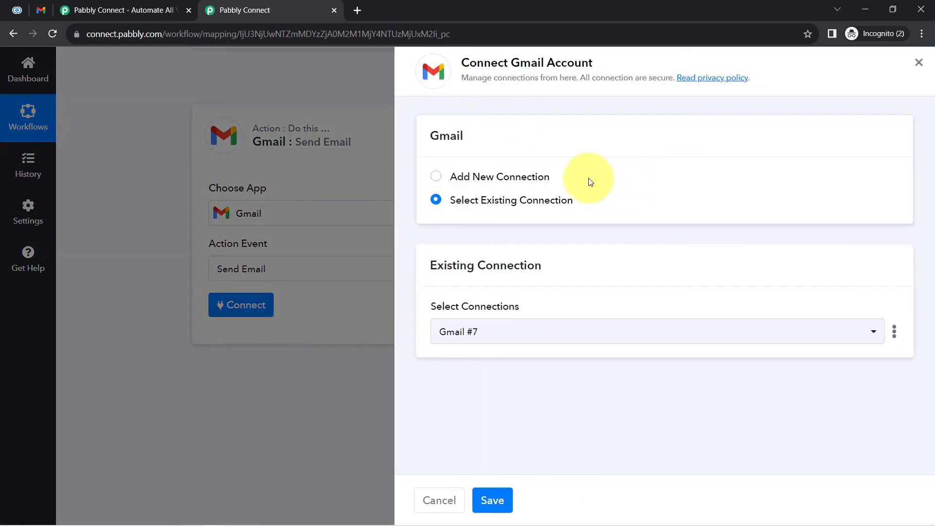
left_click(519, 176)
left_click(485, 316)
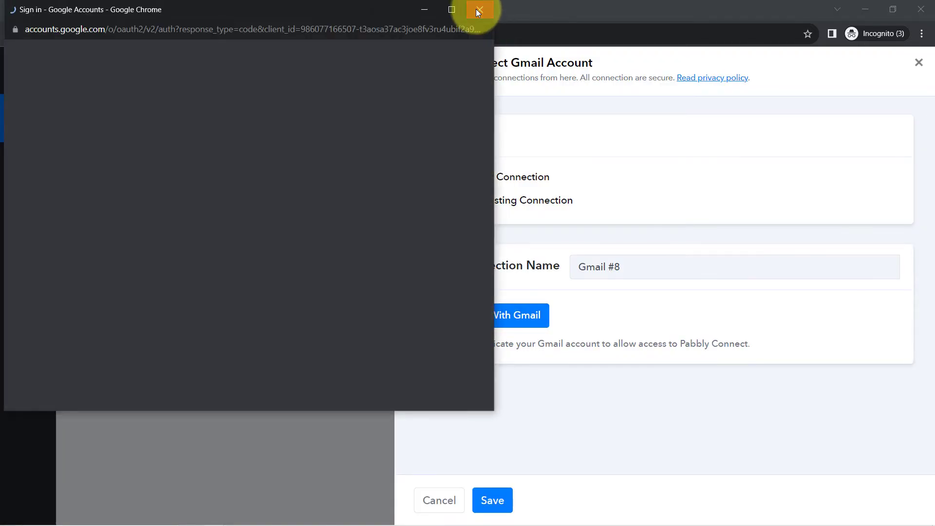
left_click(478, 12)
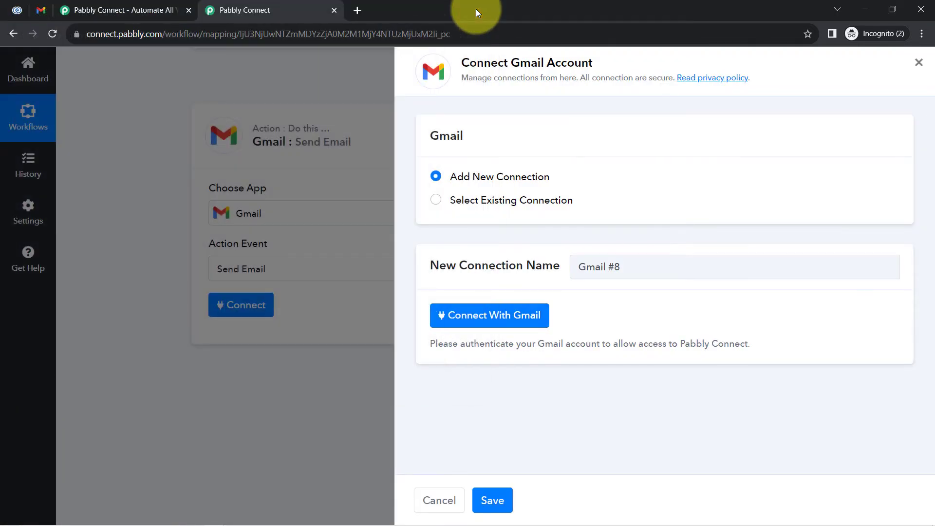
Connect the Gmail action with the existing Gmail #7 connection and save it
left_click(501, 203)
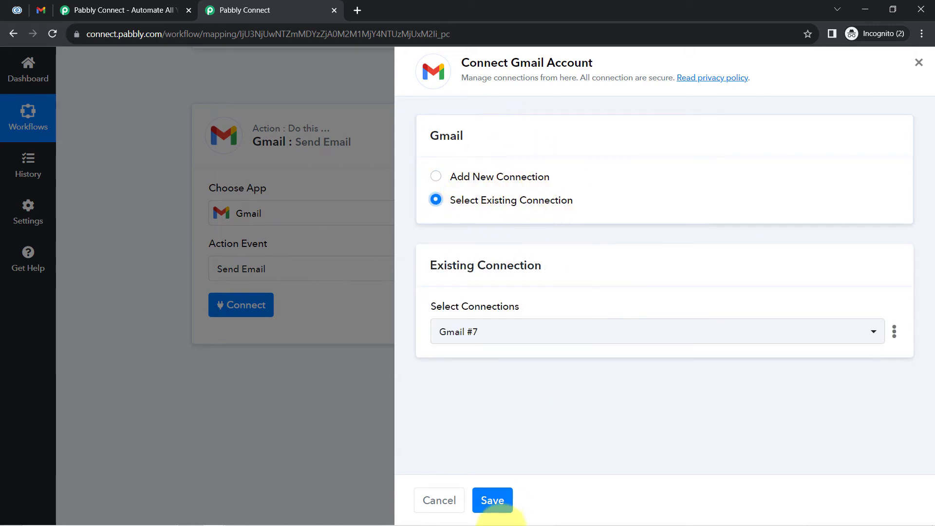
left_click(495, 500)
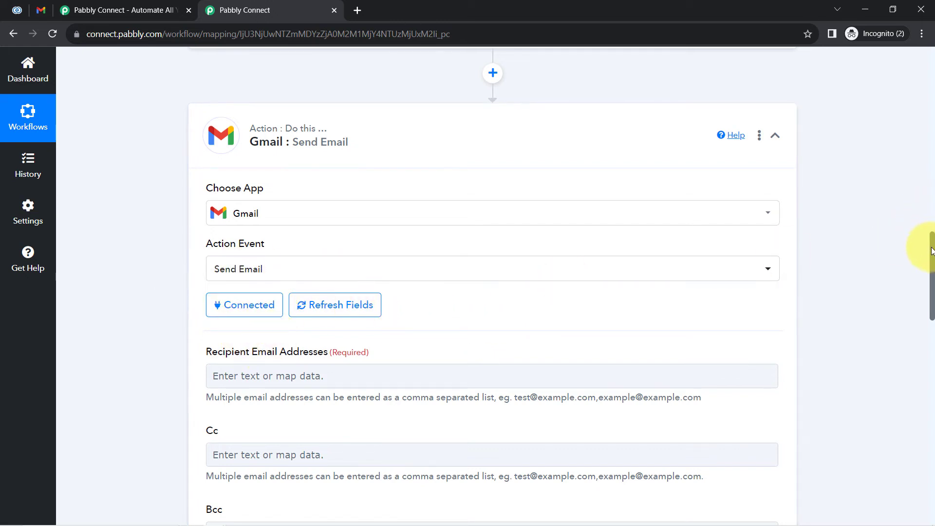
Map the Gmail recipient address to the lead's Res2 Data 0 Email field from the Zoho CRM trigger
left_click_drag(933, 258, 933, 265)
mouse_move(931, 276)
left_mouse_down()
mouse_move(919, 390)
mouse_move(923, 277)
left_mouse_up()
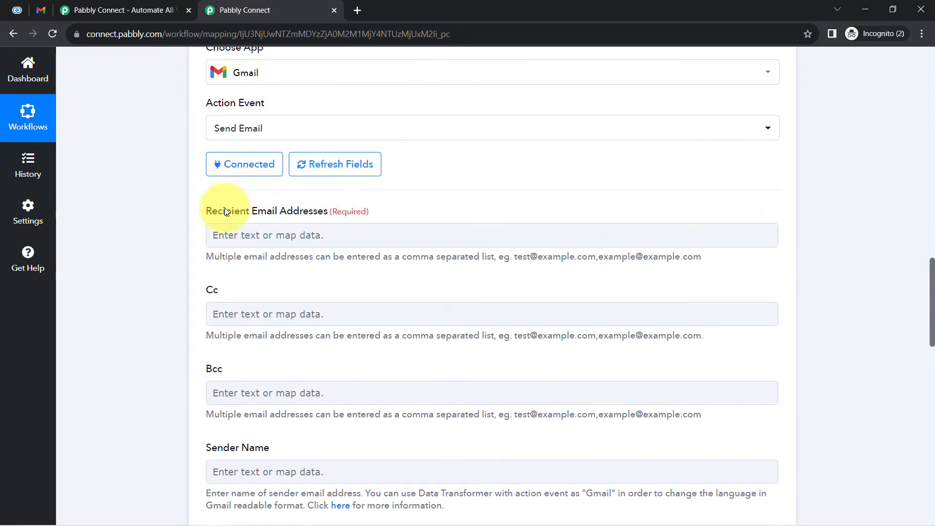
left_click_drag(223, 210, 310, 218)
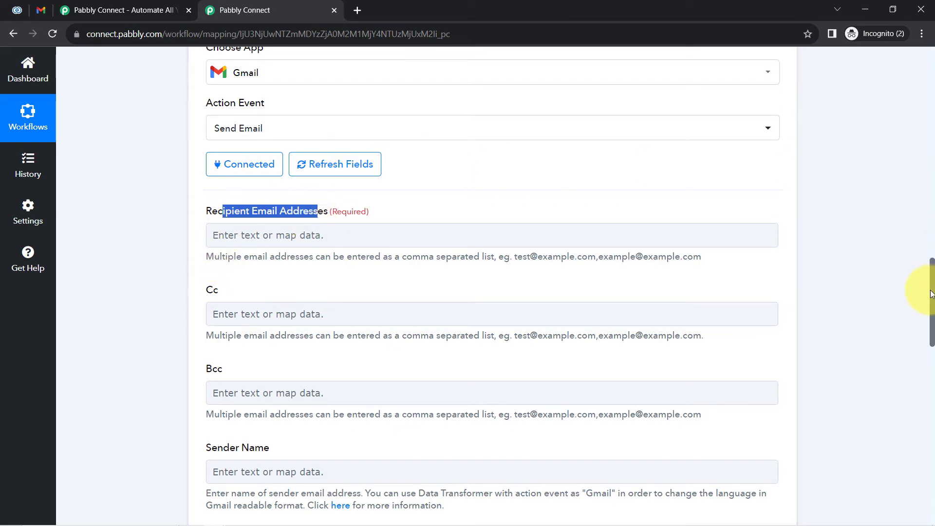
left_click_drag(932, 294, 926, 200)
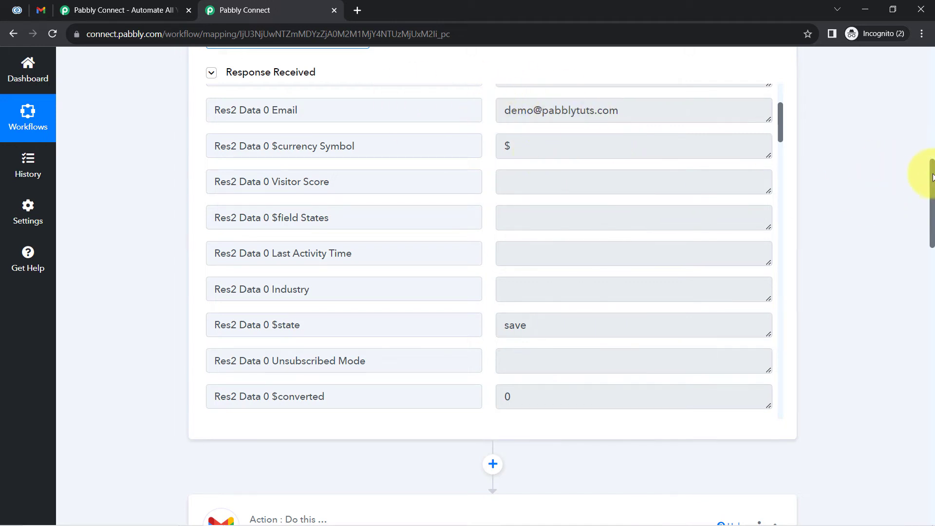
left_click_drag(931, 183, 931, 285)
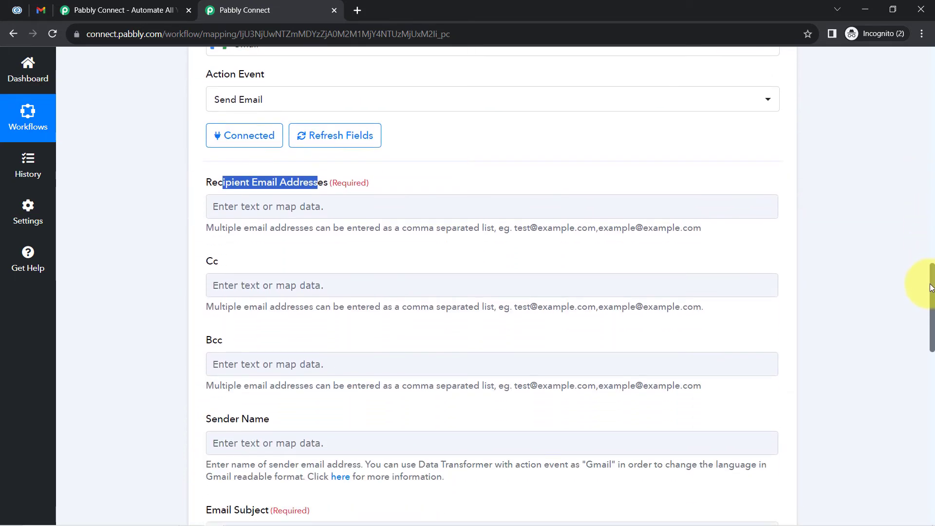
left_click(247, 207)
left_click(266, 312)
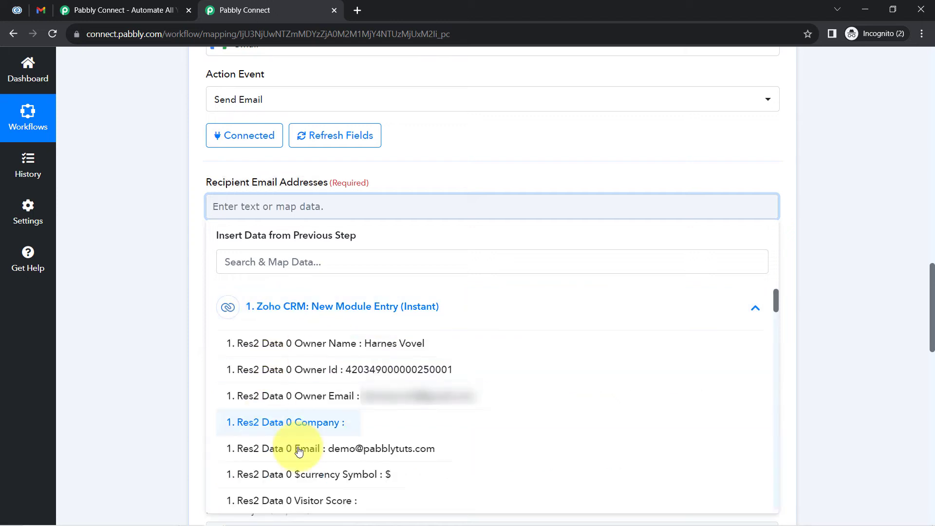
left_click(354, 454)
left_click(181, 218)
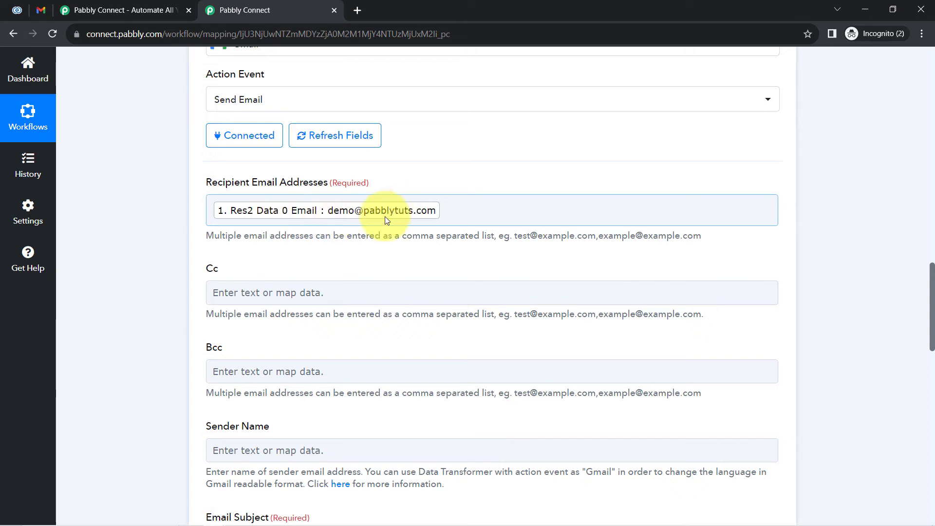
Set the email's sender name to "Pabbly Team"
scroll(924, 267, "down", 1)
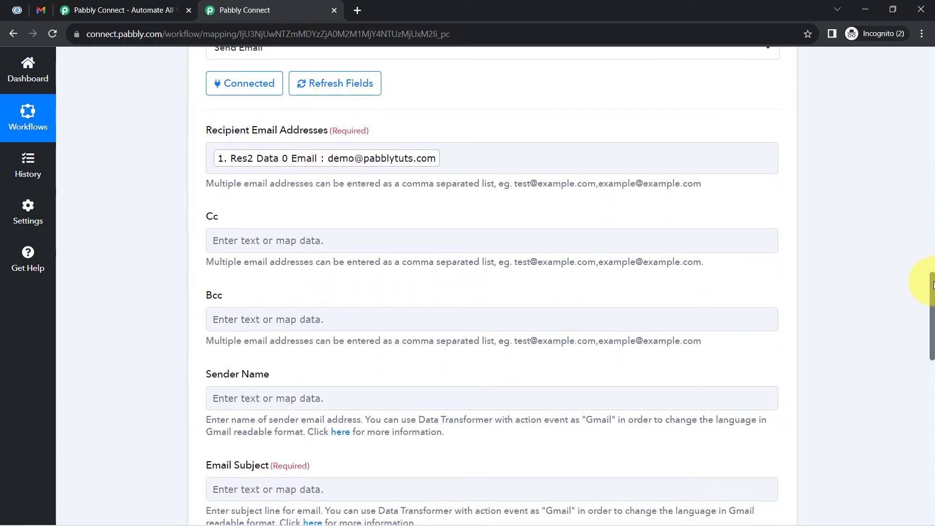
left_click_drag(932, 285, 930, 304)
left_click(238, 274)
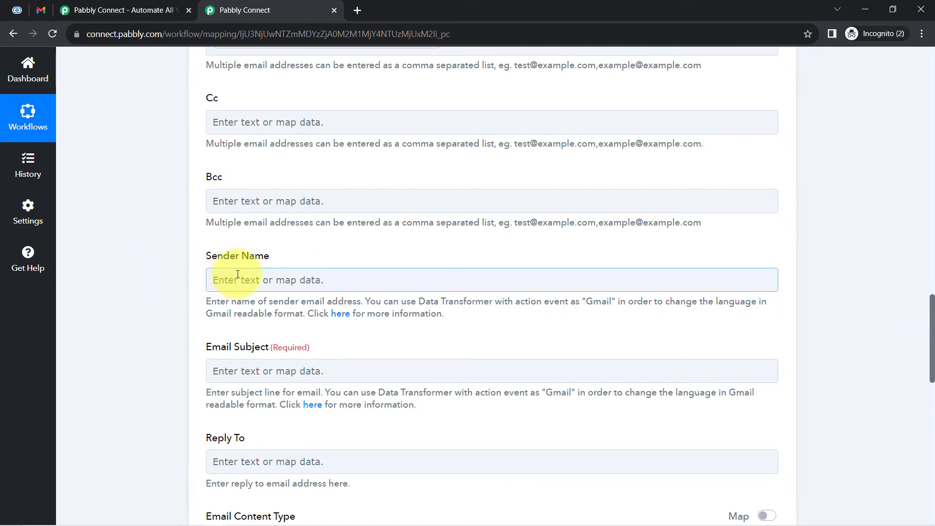
type("P")
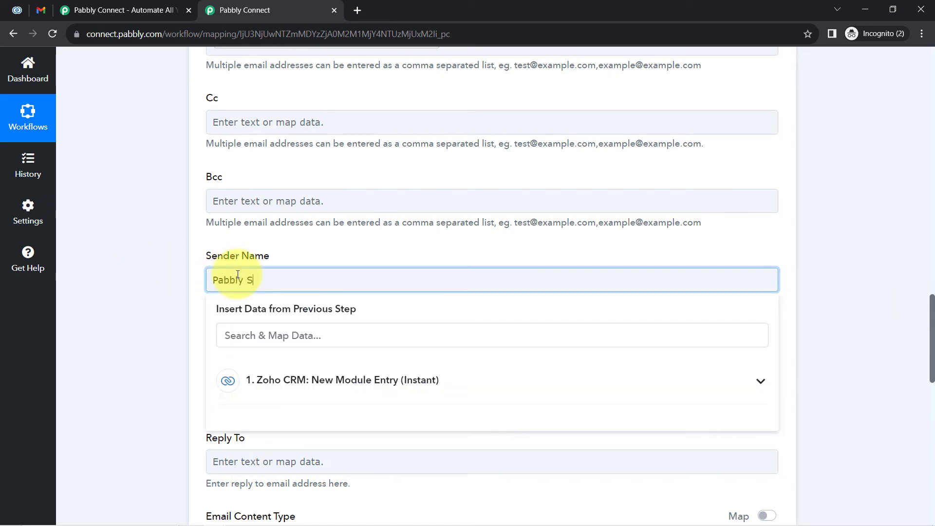
type("abbly Team")
left_click(184, 289)
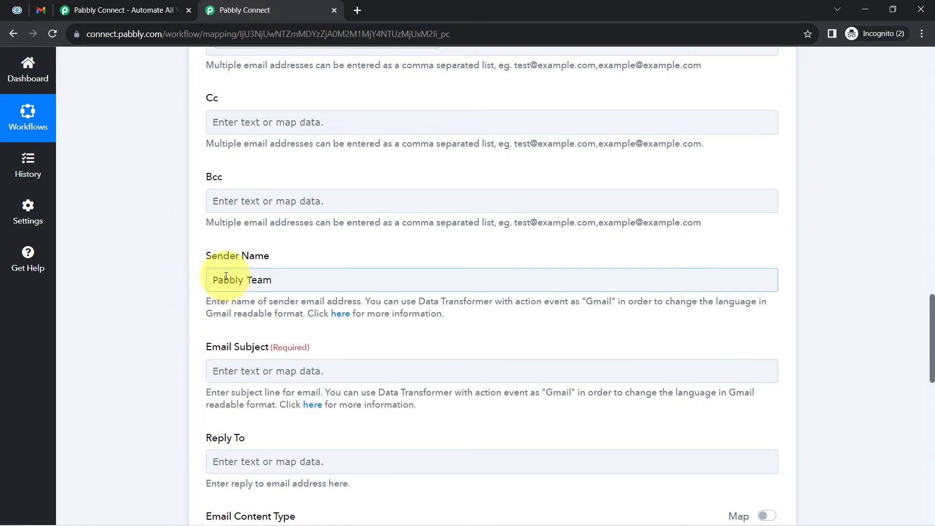
left_click_drag(225, 276, 273, 280)
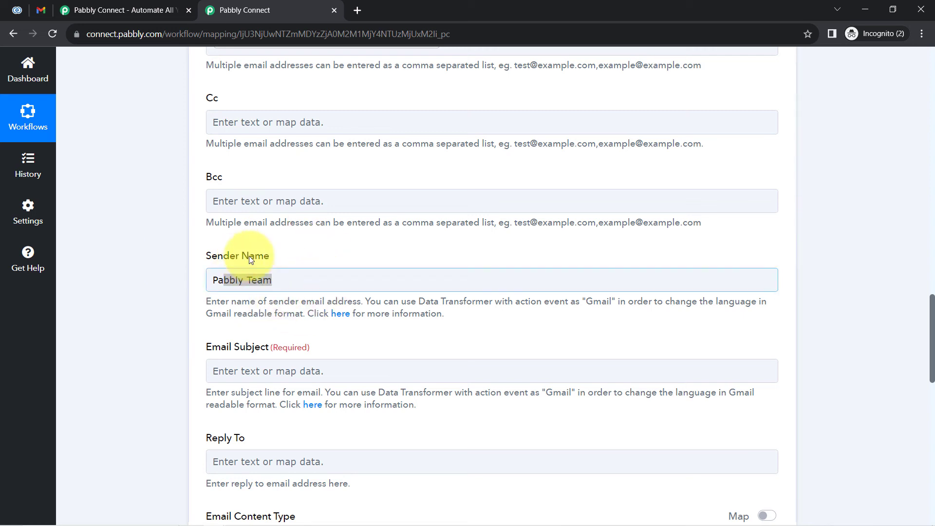
left_click(236, 245)
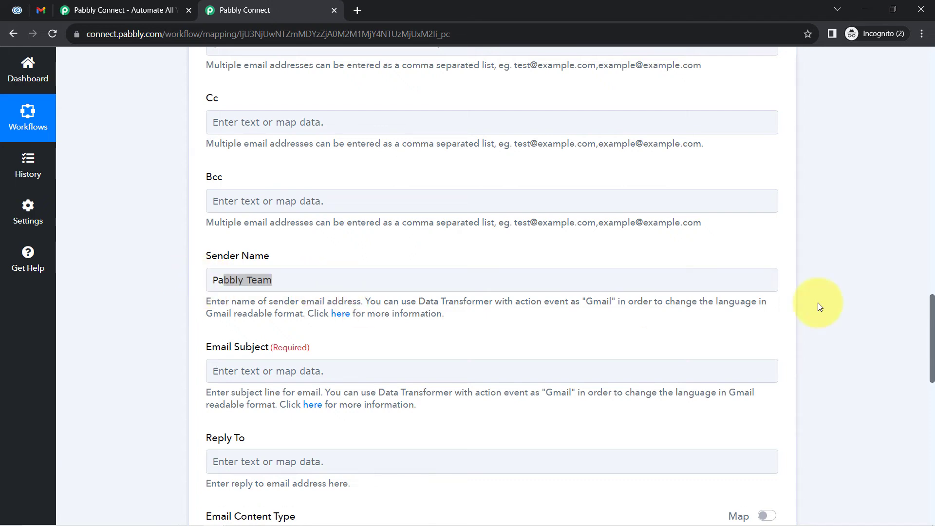
Compose the email subject from the mapped Res2 Data 0 First Name field followed by ", Thank you for submitting the form"
scroll(926, 331, "down", 3)
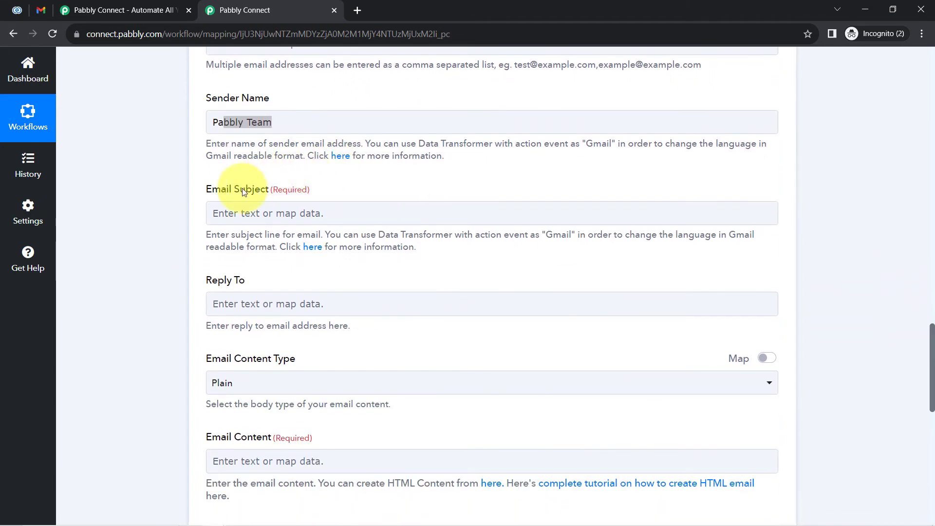
left_click(228, 213)
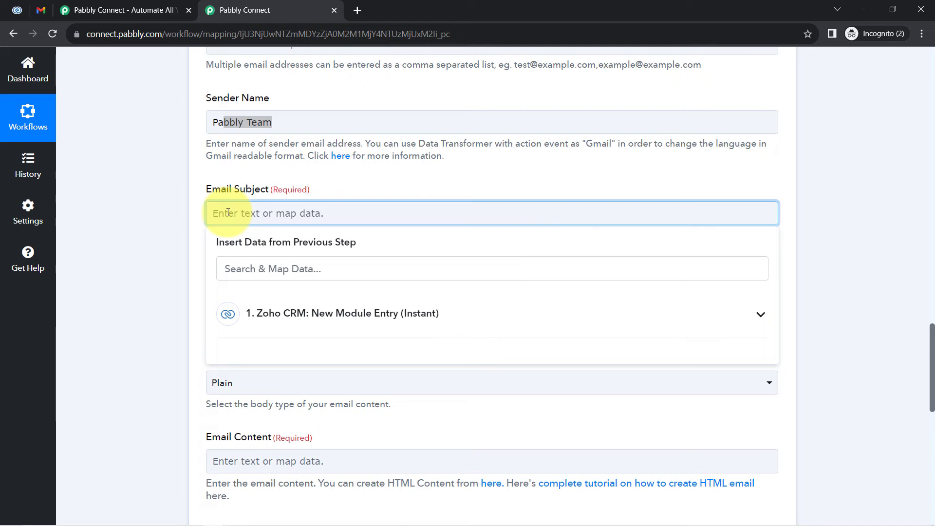
left_click(257, 314)
left_click(240, 270)
type("dem")
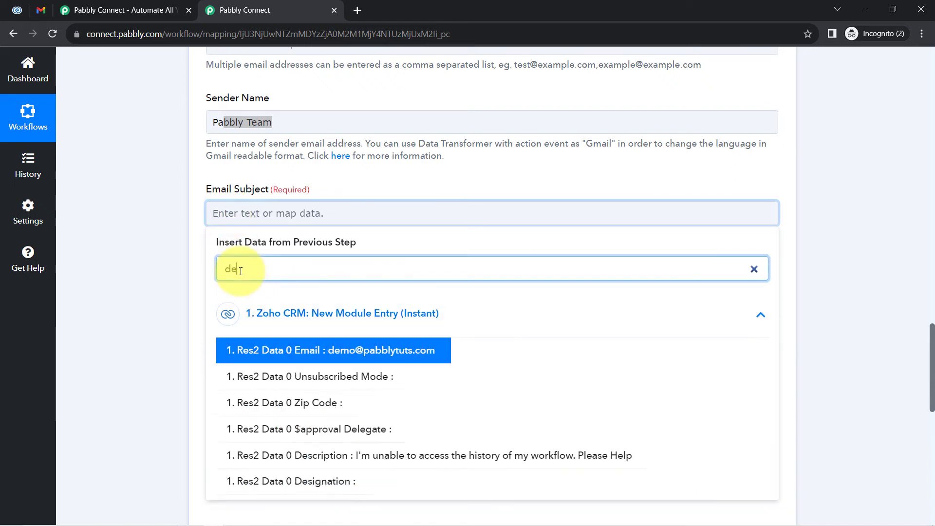
key("BackSpace")
key("BackSpace")
key("BackSpace")
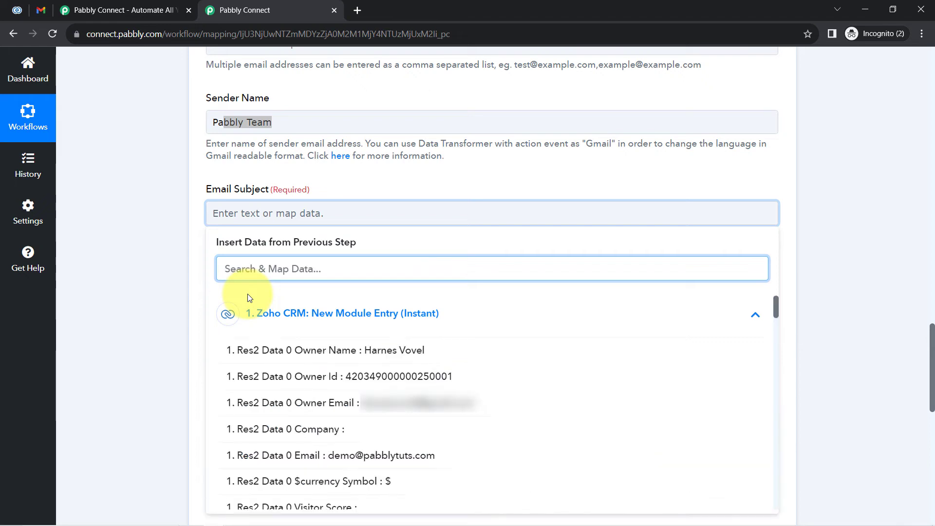
type("dumm")
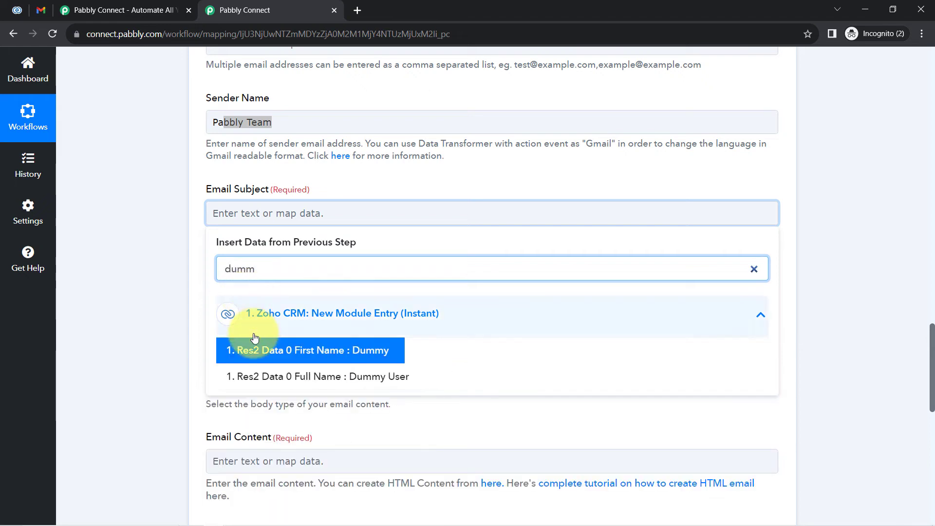
left_click(266, 351)
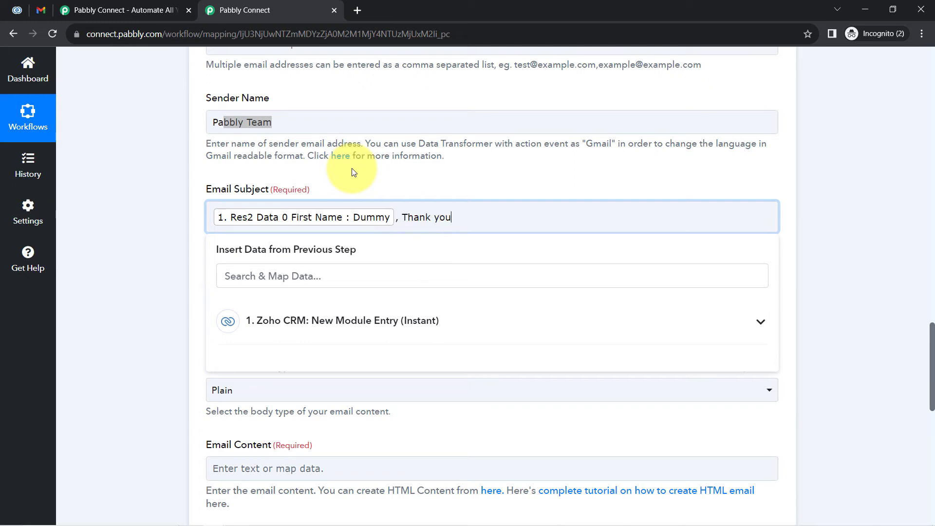
type(", Thank you for submittin the form")
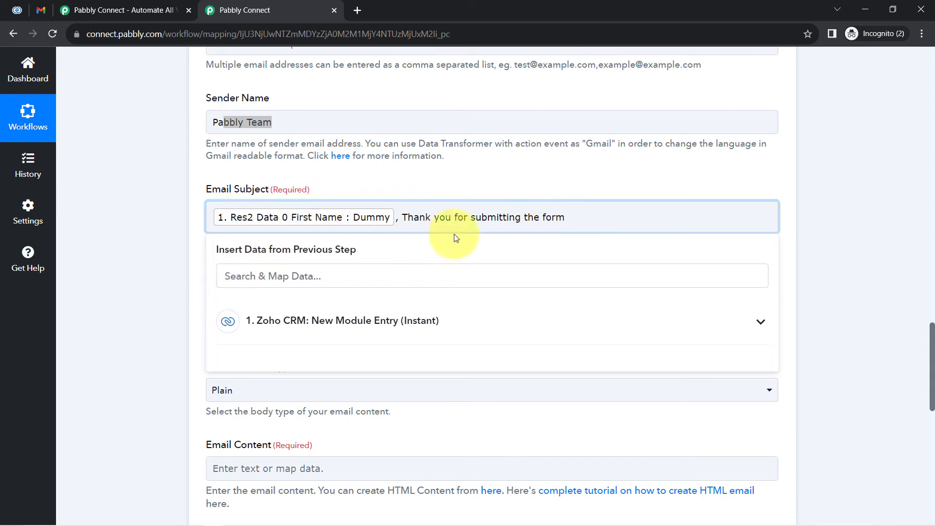
left_click_drag(432, 217, 555, 217)
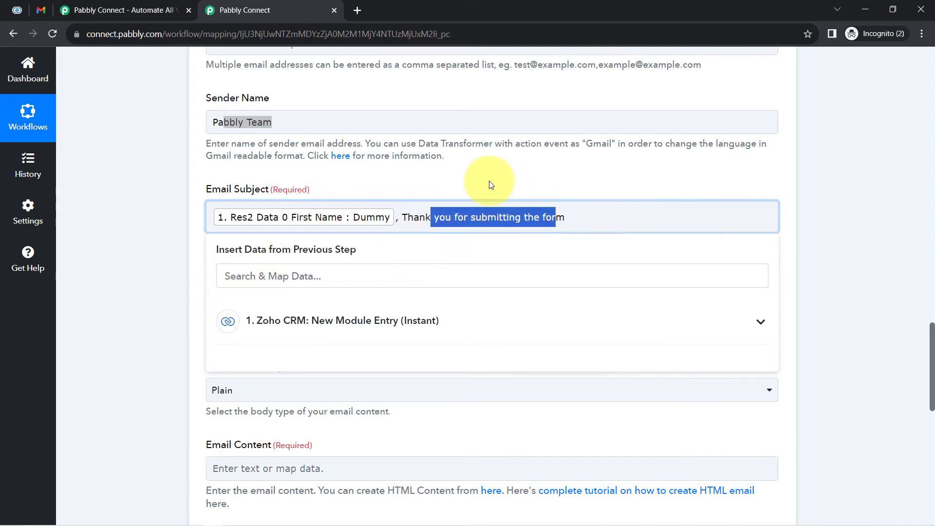
left_click(143, 259)
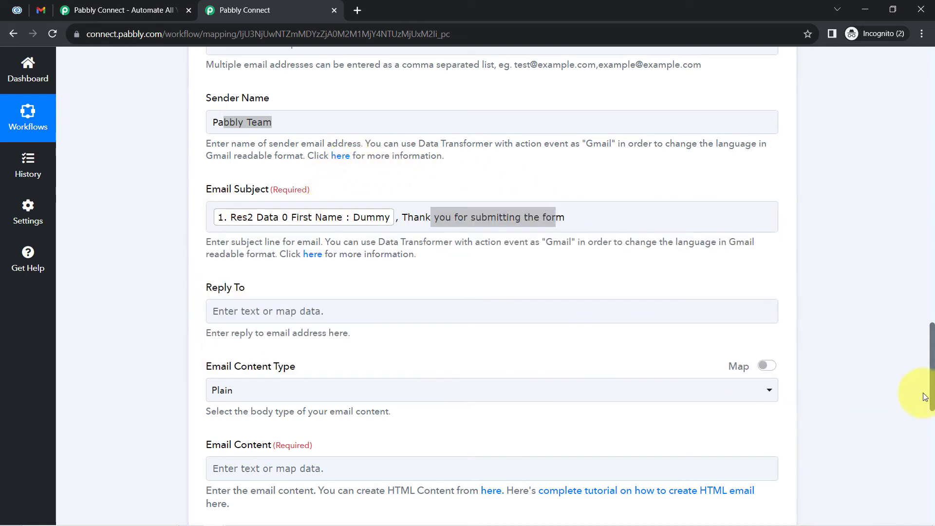
Try HTML as the email content type and return it to Plain
left_click_drag(931, 363, 931, 400)
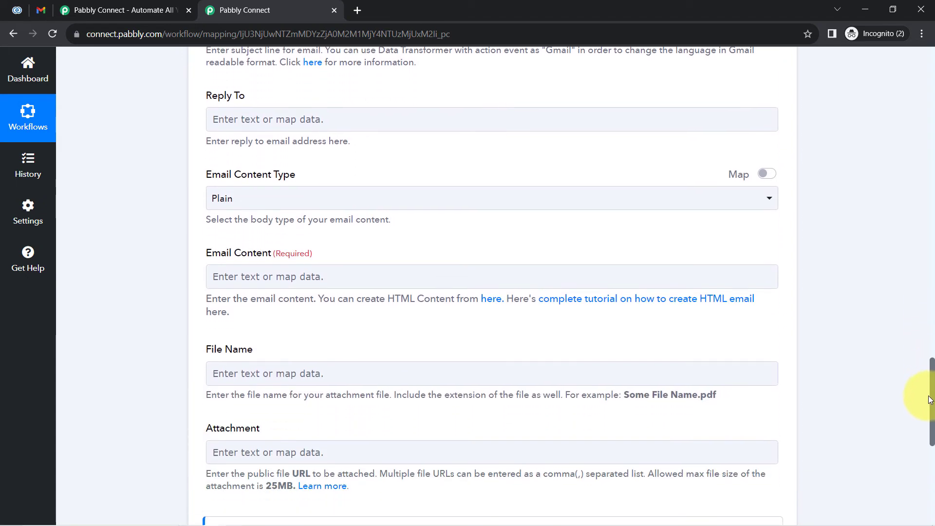
left_click(241, 199)
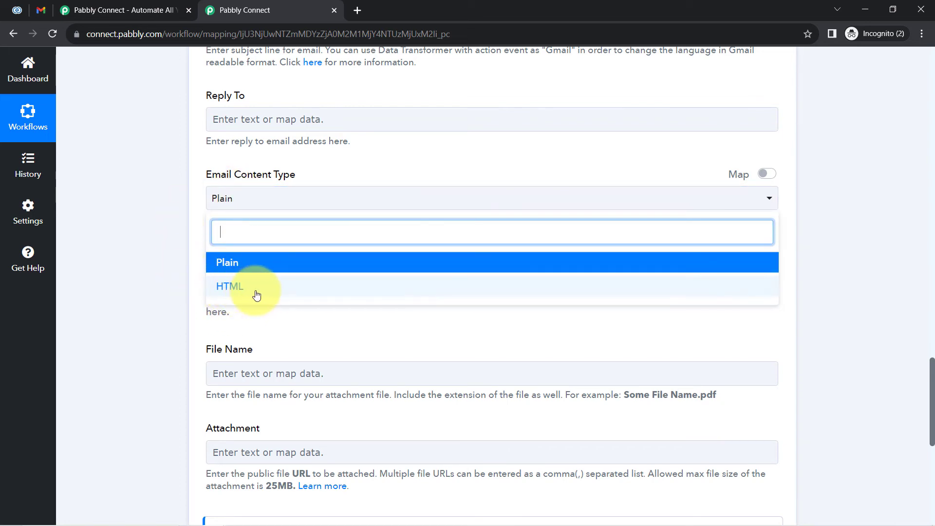
left_click(226, 291)
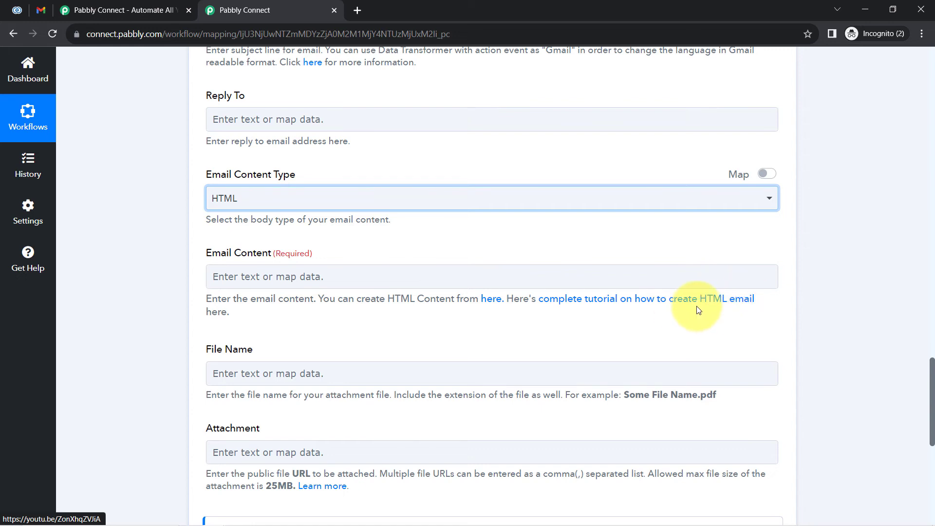
left_click(234, 200)
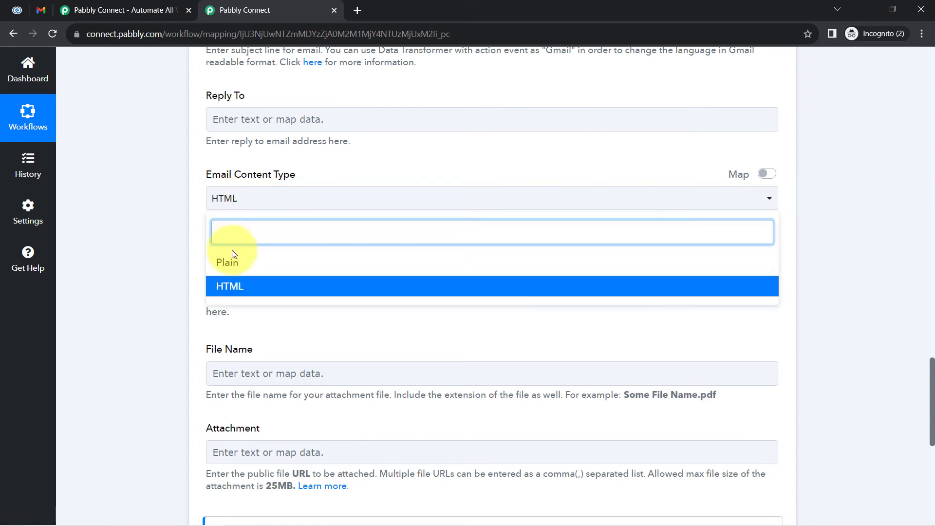
left_click(229, 263)
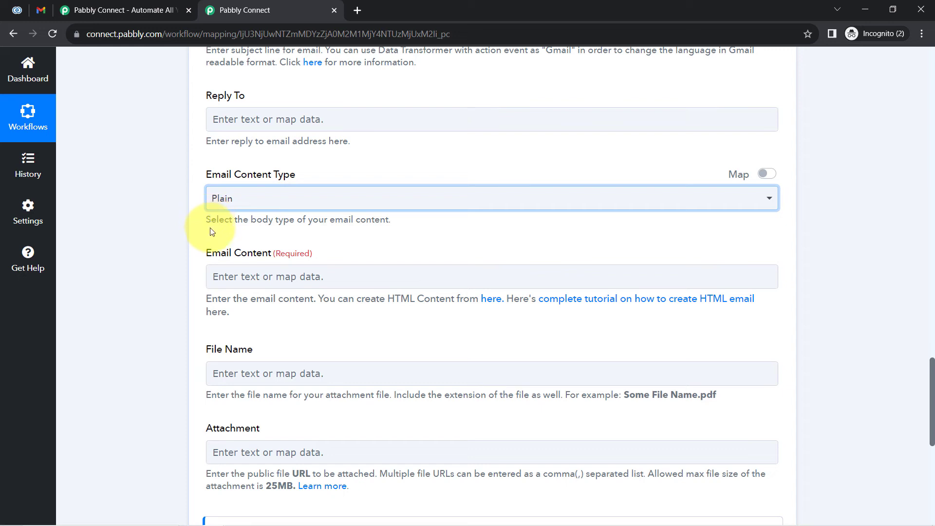
Copy the whole prepared message from the untitled Notepad file into the Gmail action's Email Content
left_click_drag(212, 258, 278, 259)
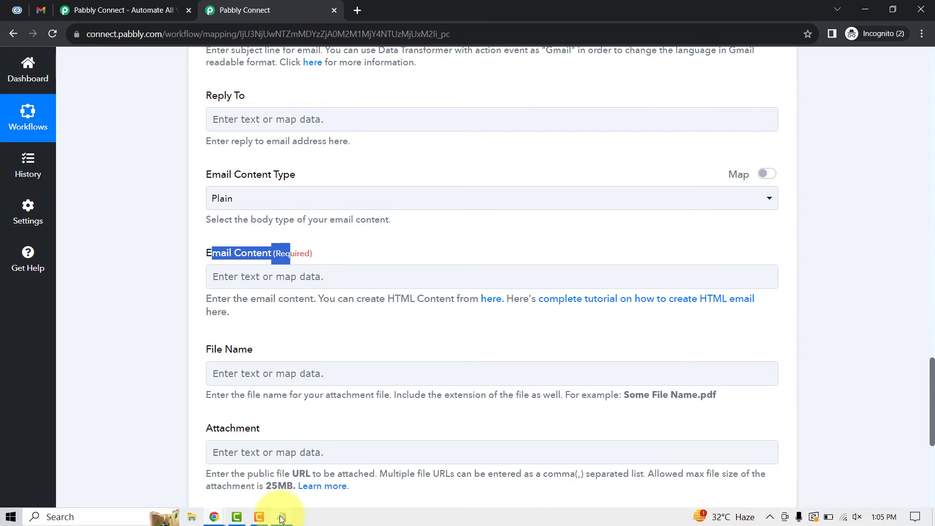
left_click(281, 516)
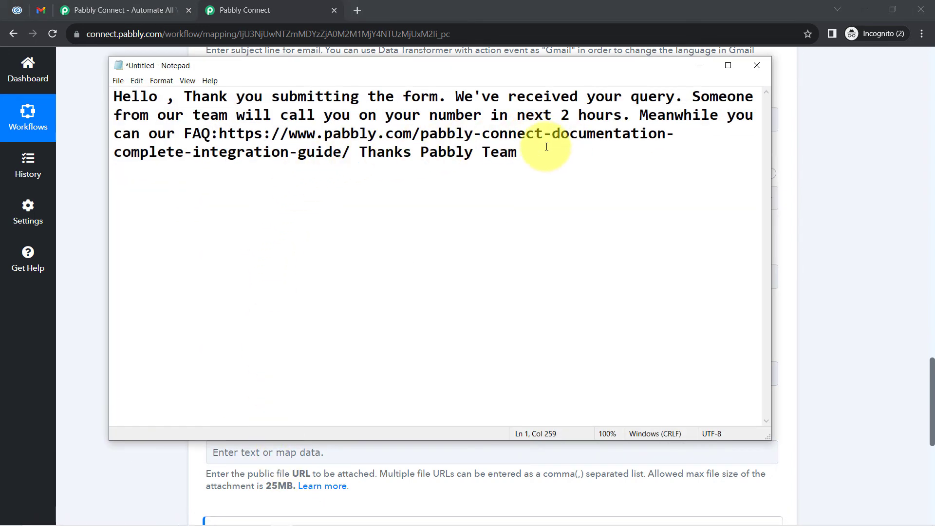
left_click_drag(546, 146, 115, 98)
key("ctrl+c")
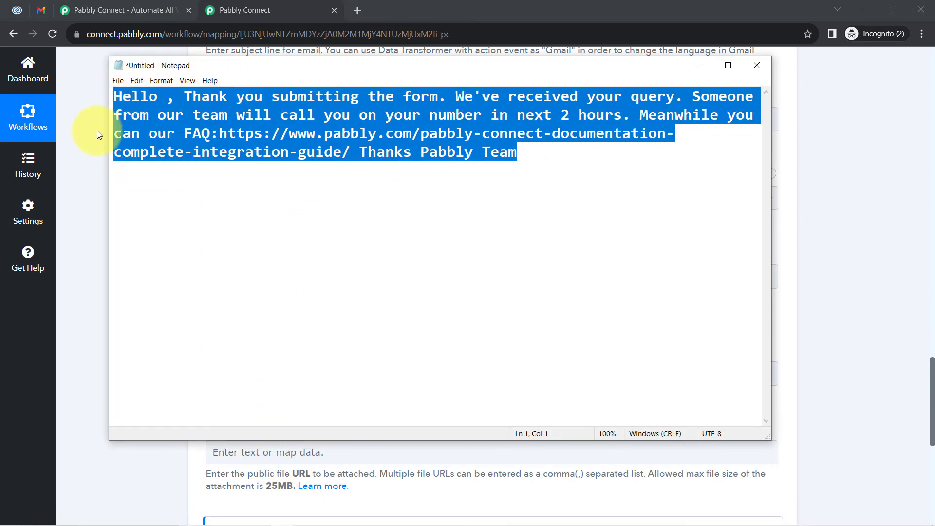
left_click(78, 237)
left_click(228, 279)
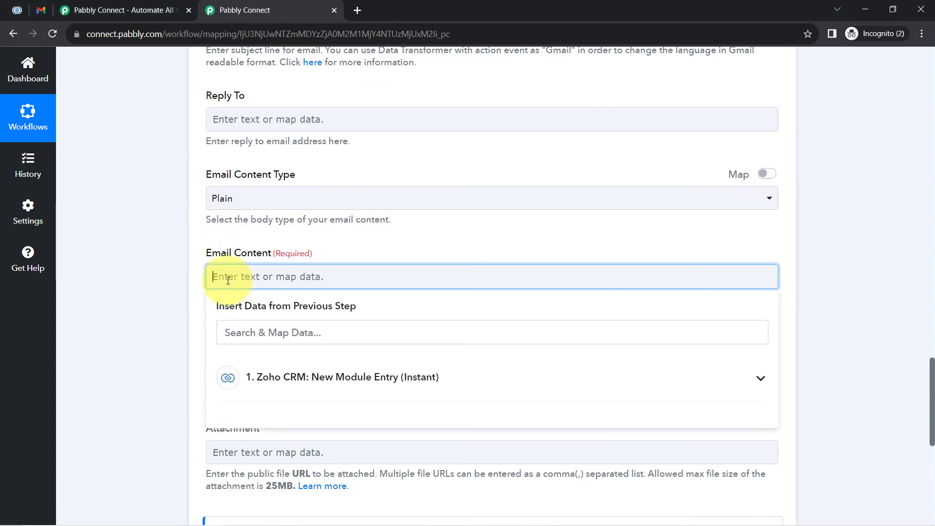
key("ctrl+v")
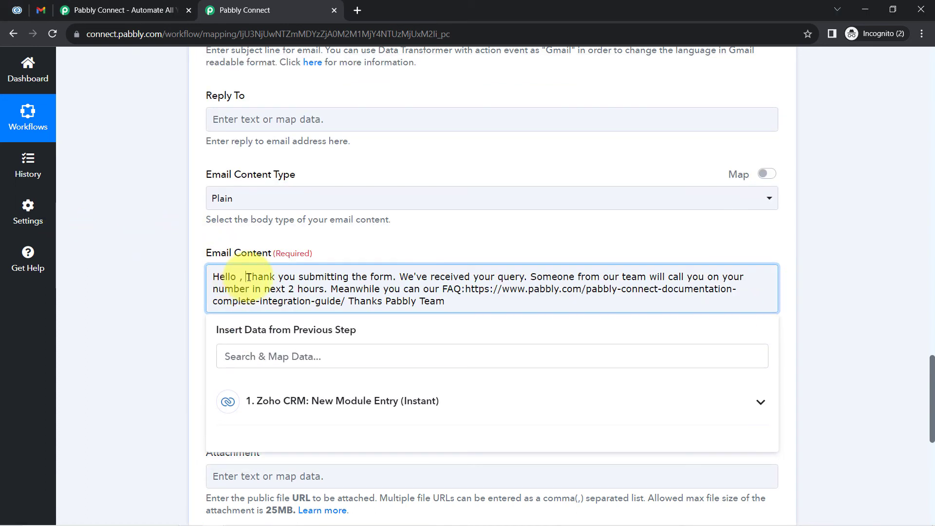
Split the email content into paragraphs with blank lines after "Hello ," and after "Thank you submitting the form.", removing the stray leading space
key("Return")
key("Return")
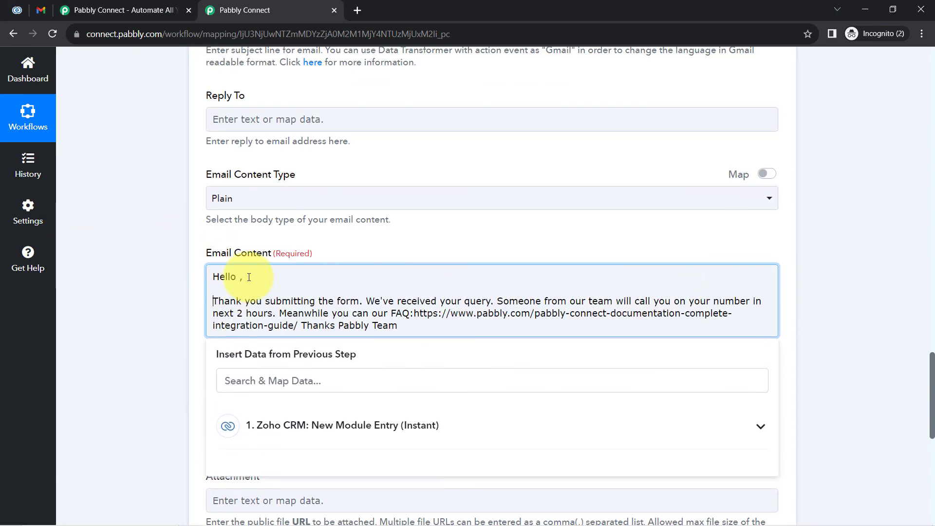
left_click(365, 301)
key("Return")
key("Return")
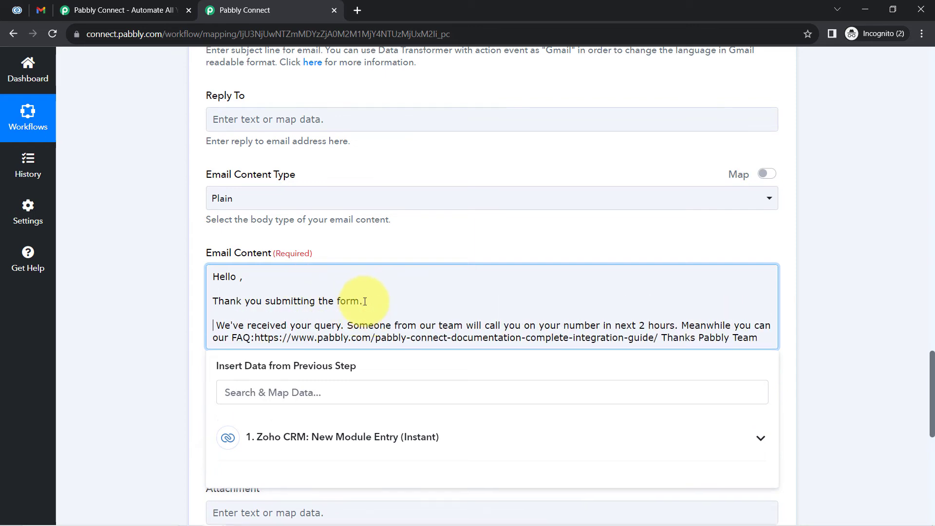
key("Delete")
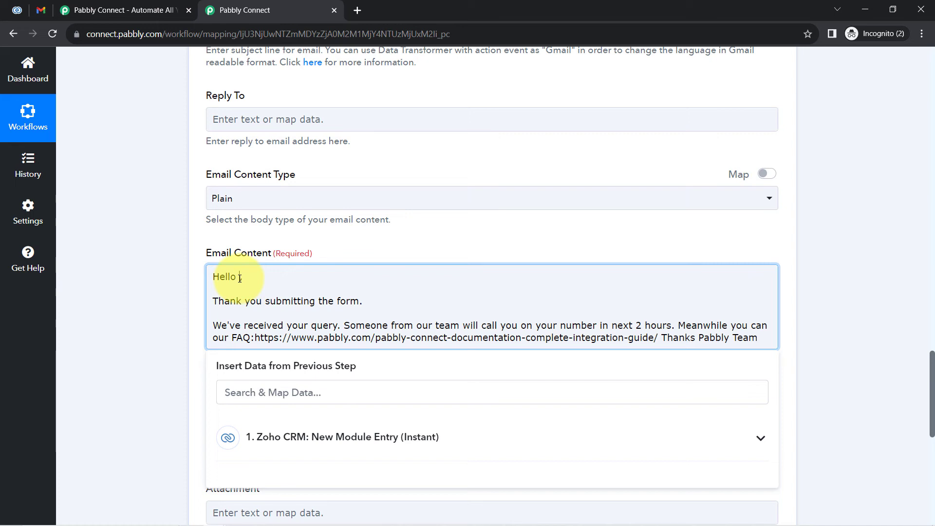
Map the Res2 Data 0 Full Name field from the Zoho CRM trigger between "Hello" and the comma in the email content
left_click(227, 391)
type("d")
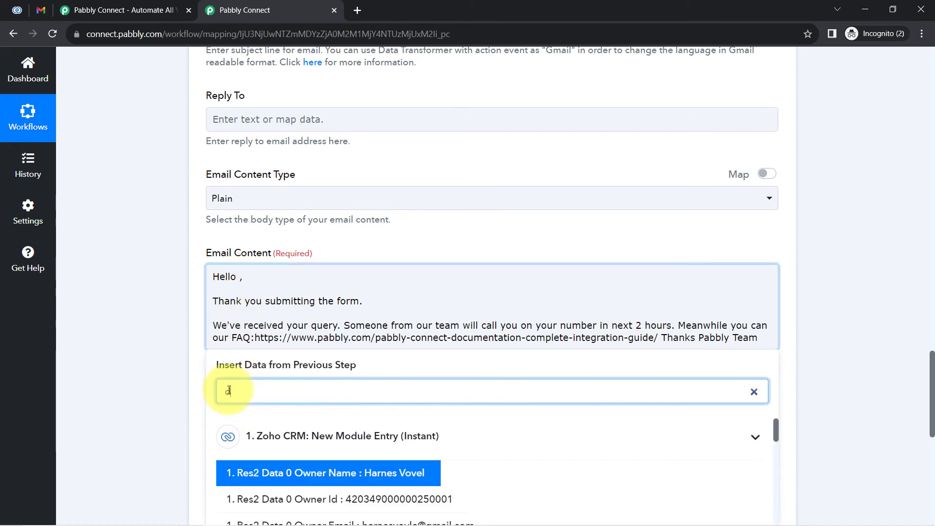
type("umm")
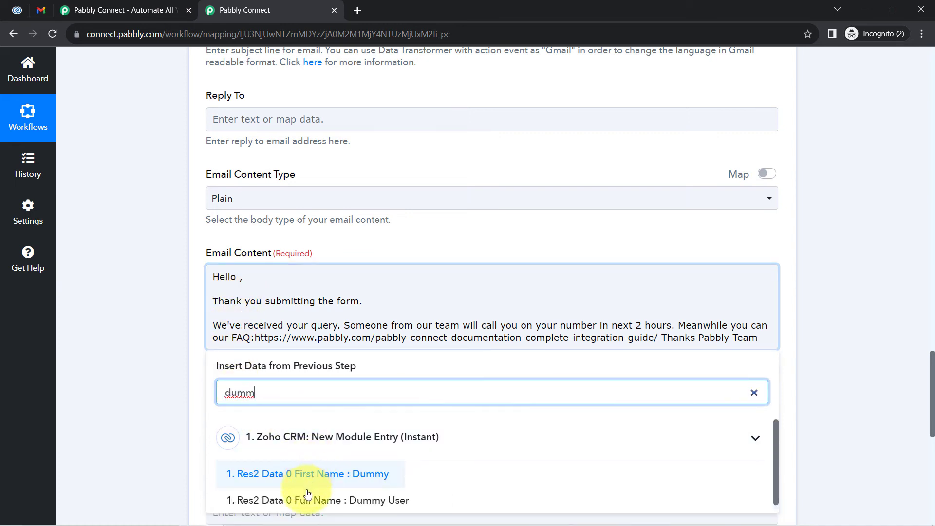
left_click(307, 497)
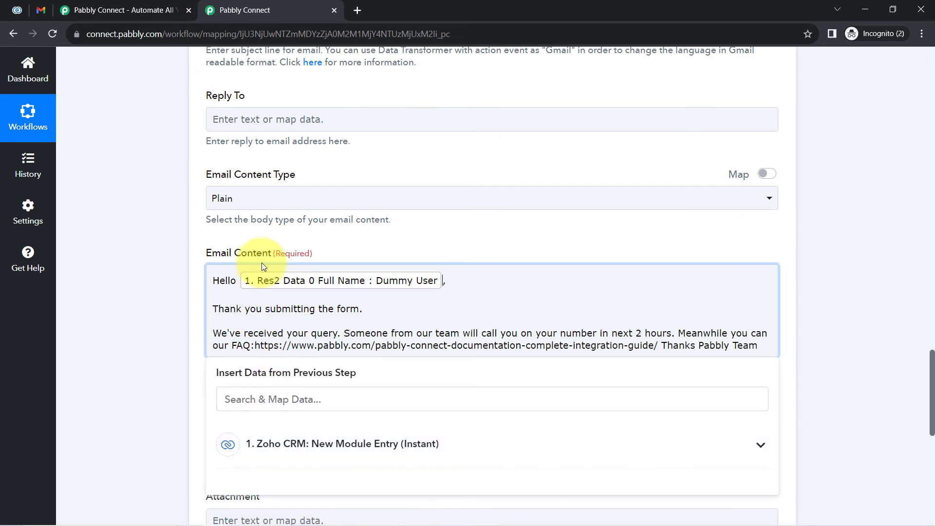
Add blank lines in the email content after "We've received your query." and after "in next 2 hours."
left_click_drag(235, 314, 336, 311)
left_click_drag(226, 333, 312, 334)
left_click(345, 334)
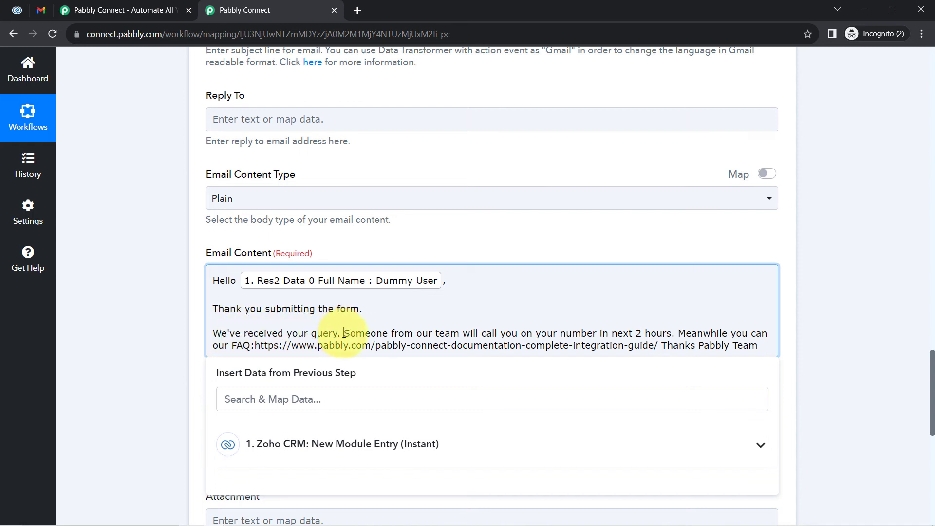
key("Return")
key("Return")
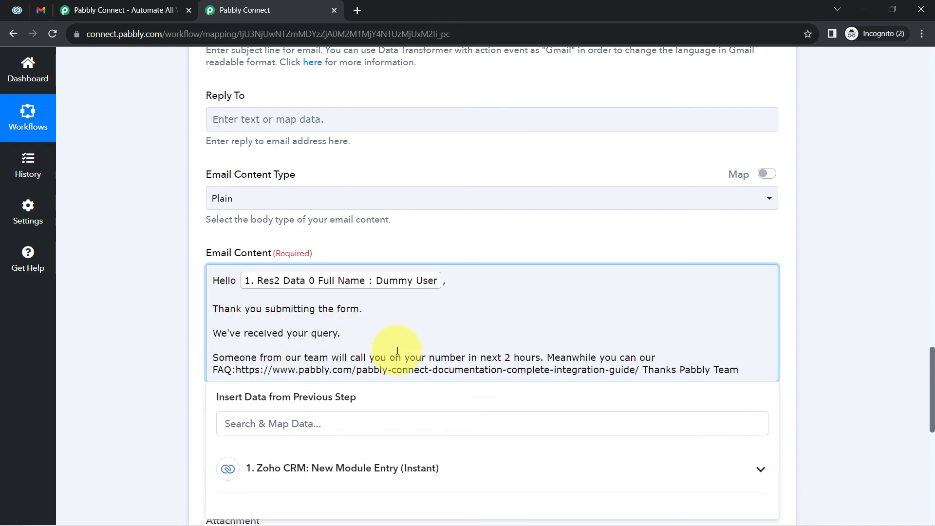
left_click(548, 358)
key("Return")
key("Return")
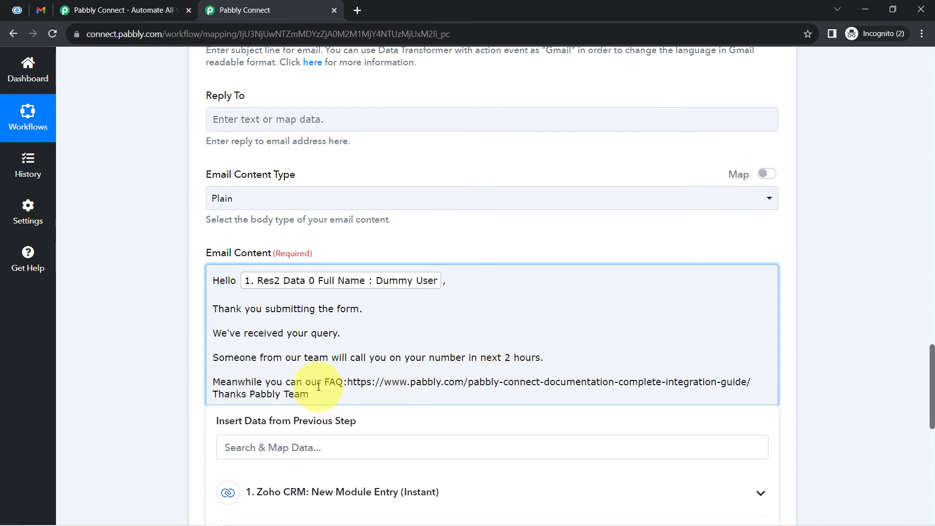
Separate the closing from the FAQ link with a blank line and put "Thanks" and "Pabbly Team" on separate lines
left_click(348, 382)
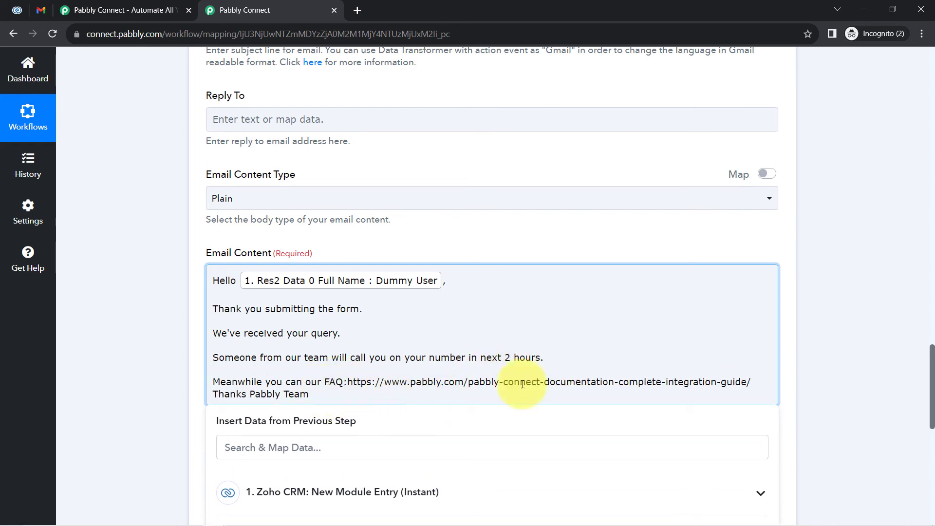
left_click(758, 382)
key("Return")
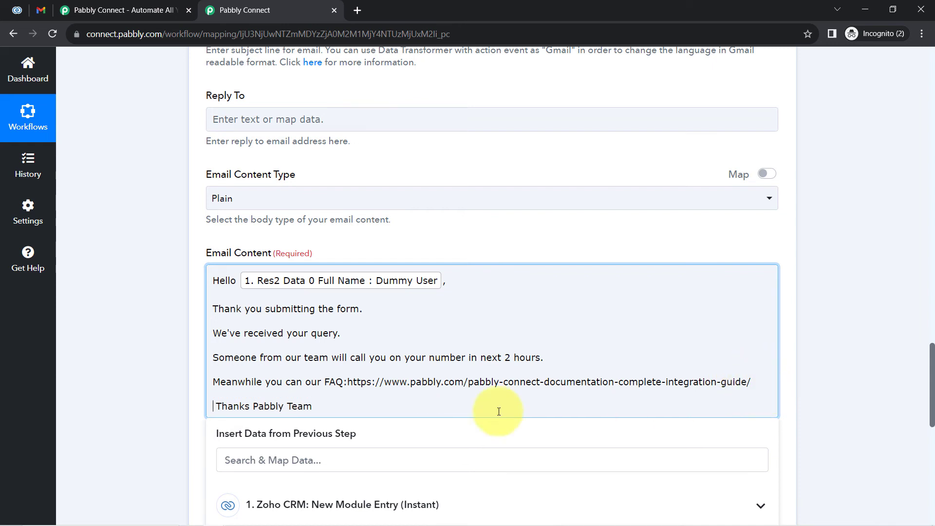
left_click(250, 406)
key("Return")
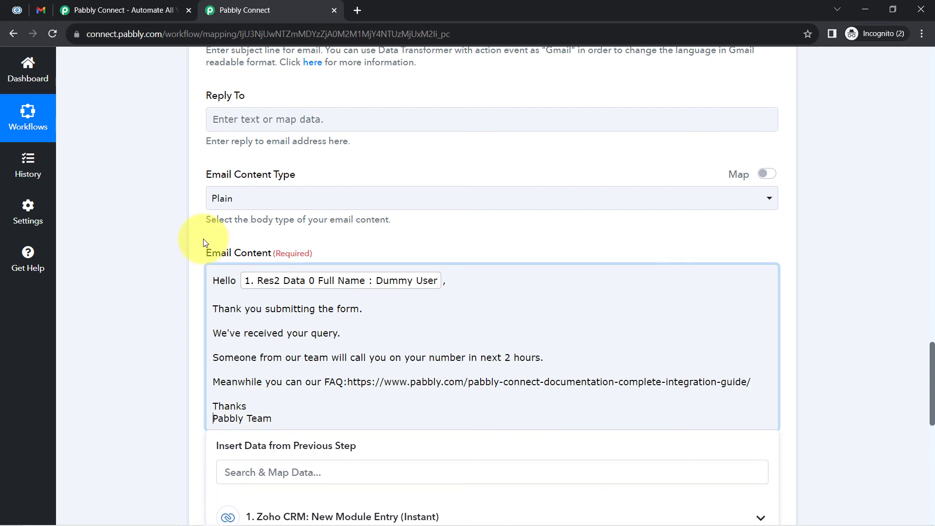
Review the composed email content and the optional File Name and Attachment fields of the Gmail action
left_click_drag(215, 306, 279, 420)
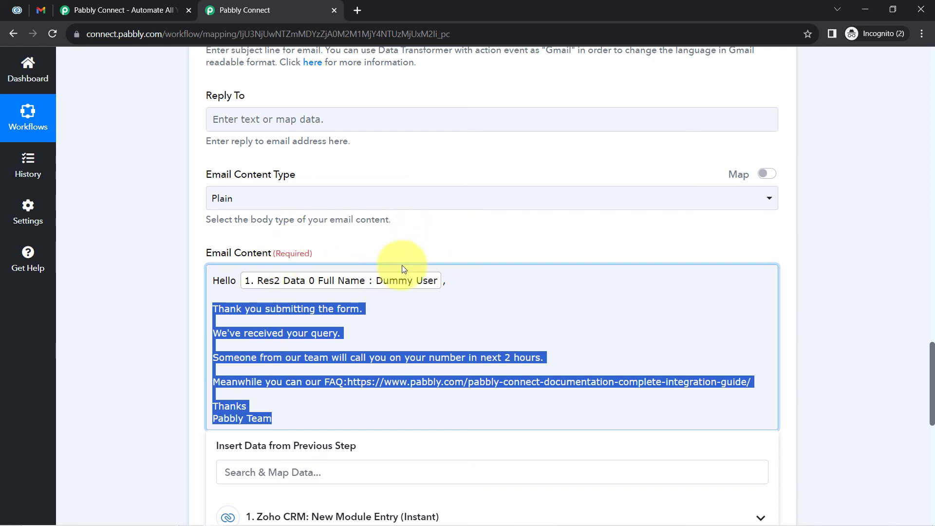
left_click(395, 250)
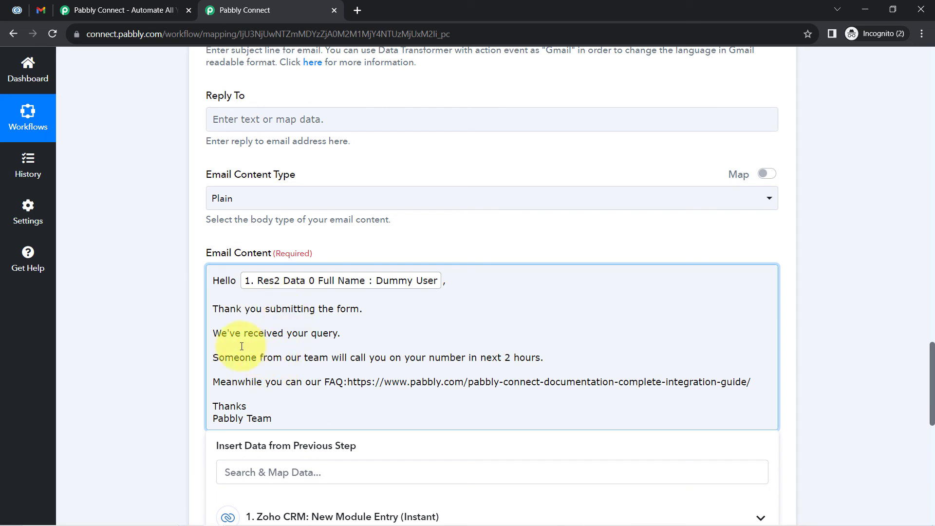
left_click(178, 348)
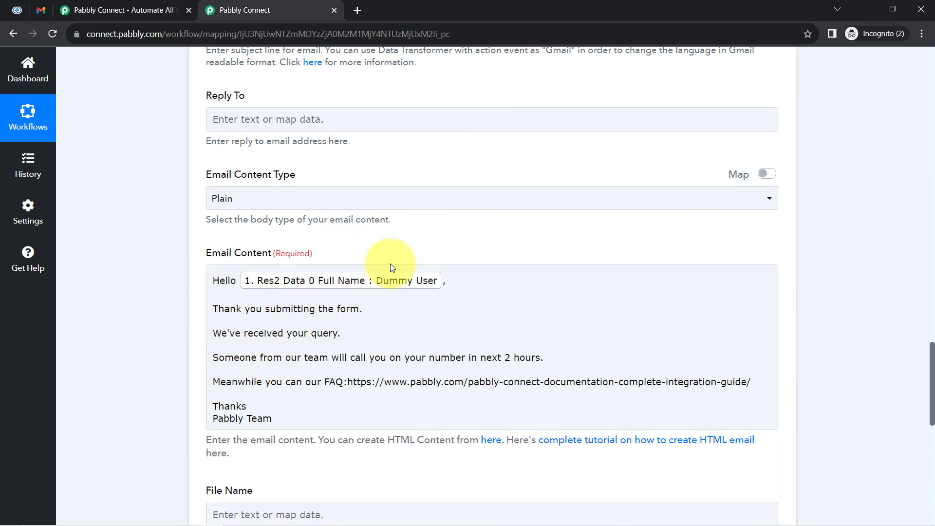
left_click(380, 307)
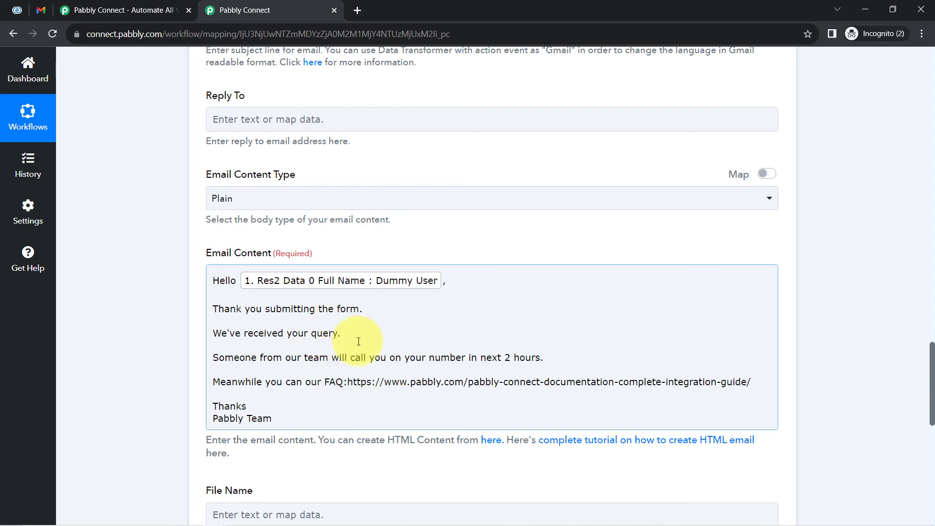
left_click_drag(236, 308, 273, 420)
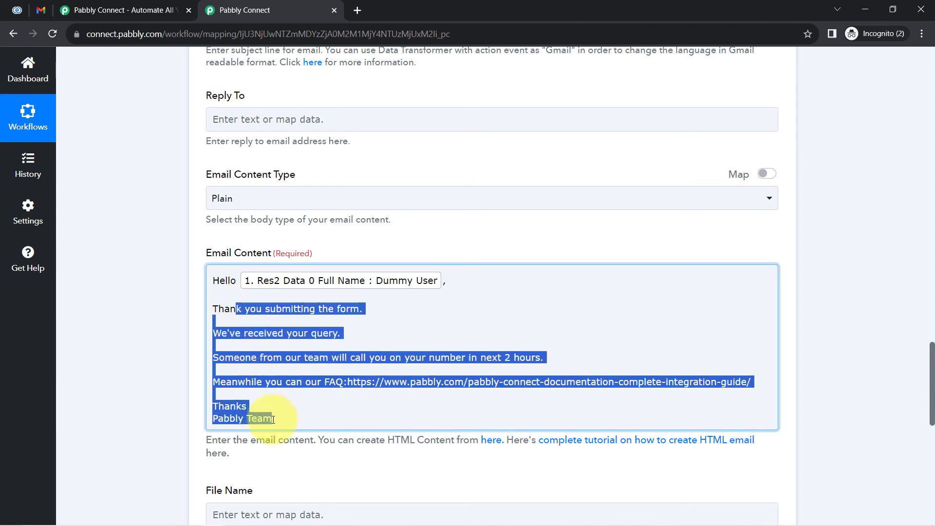
left_click(123, 380)
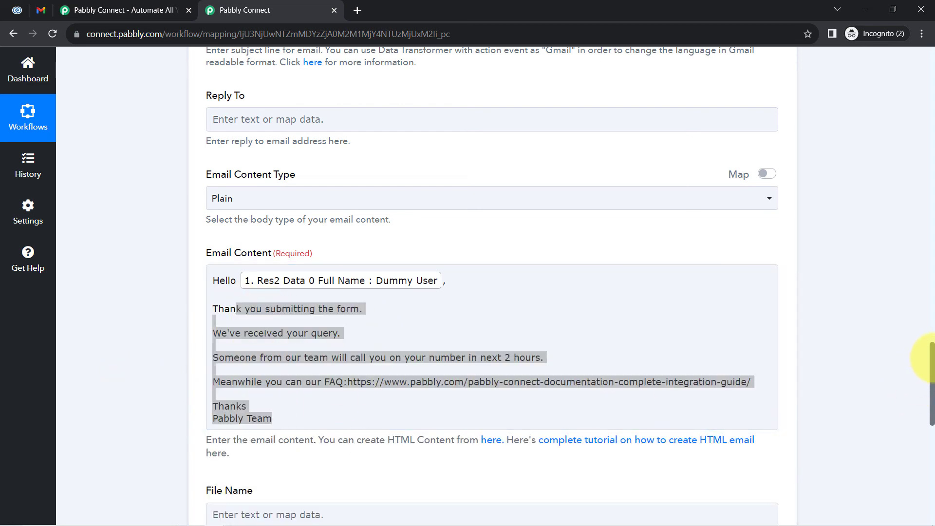
left_click_drag(931, 360, 933, 404)
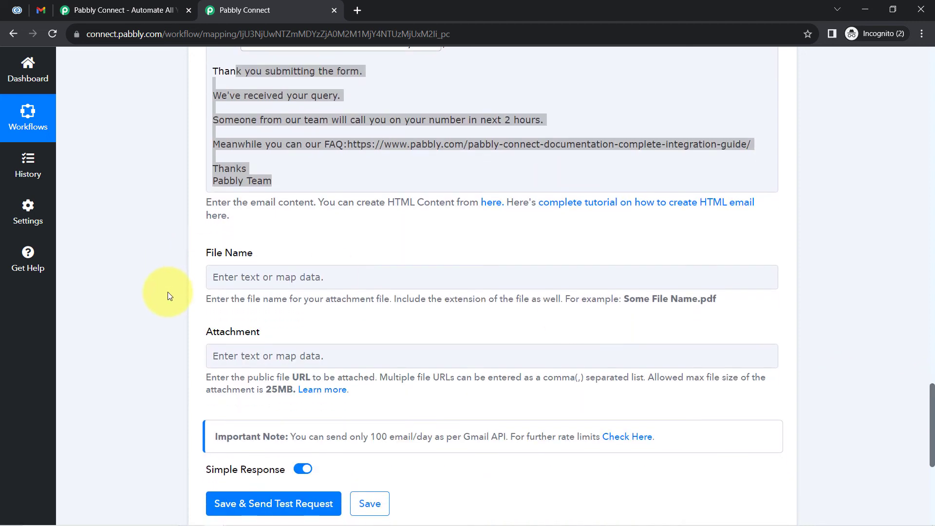
left_click(224, 279)
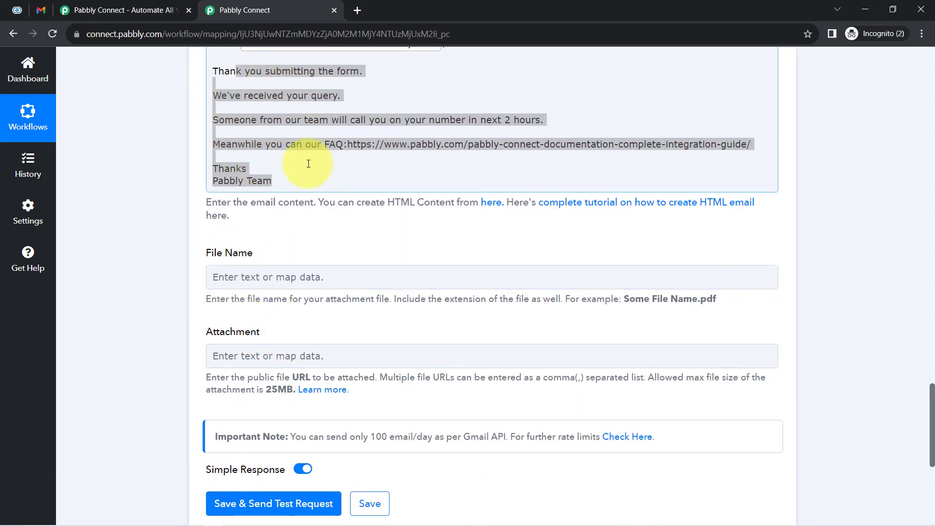
left_click_drag(225, 253, 244, 252)
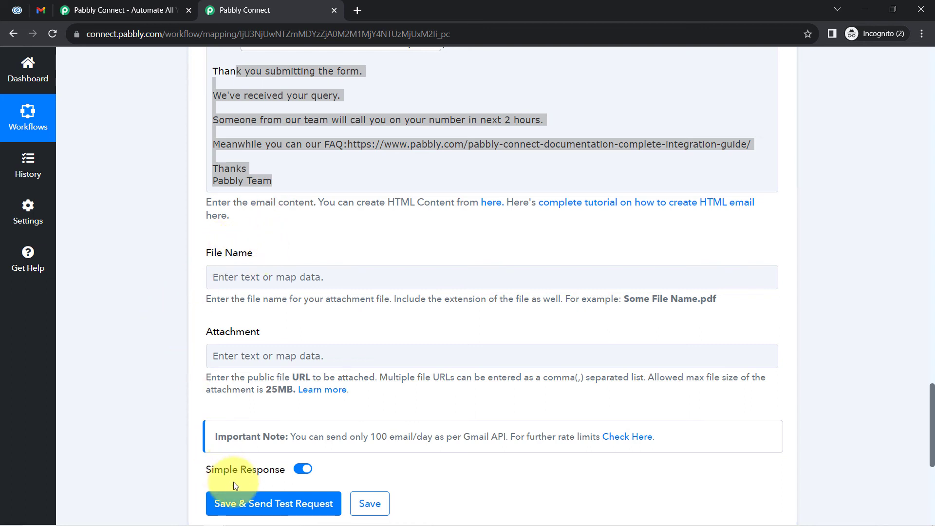
Save the Gmail action, send a test request and check the Response Result Status
left_click(253, 504)
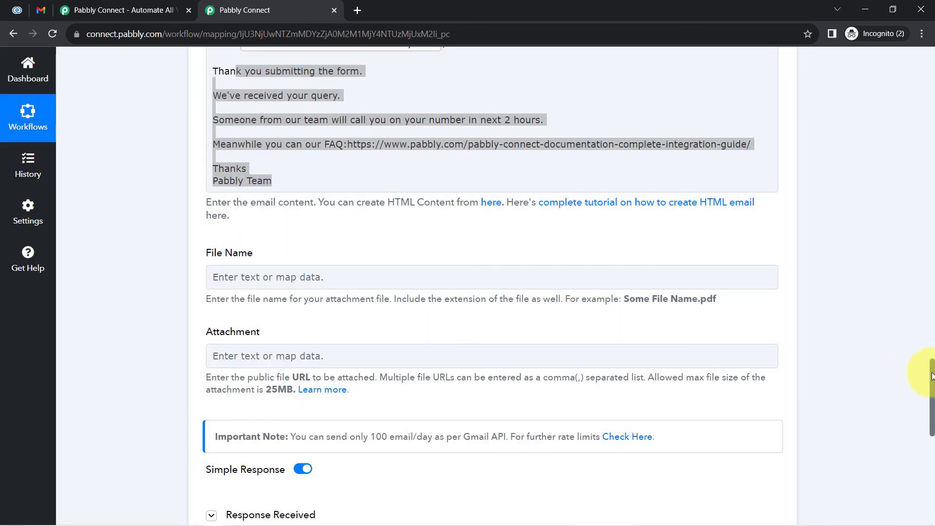
left_click_drag(931, 383, 930, 418)
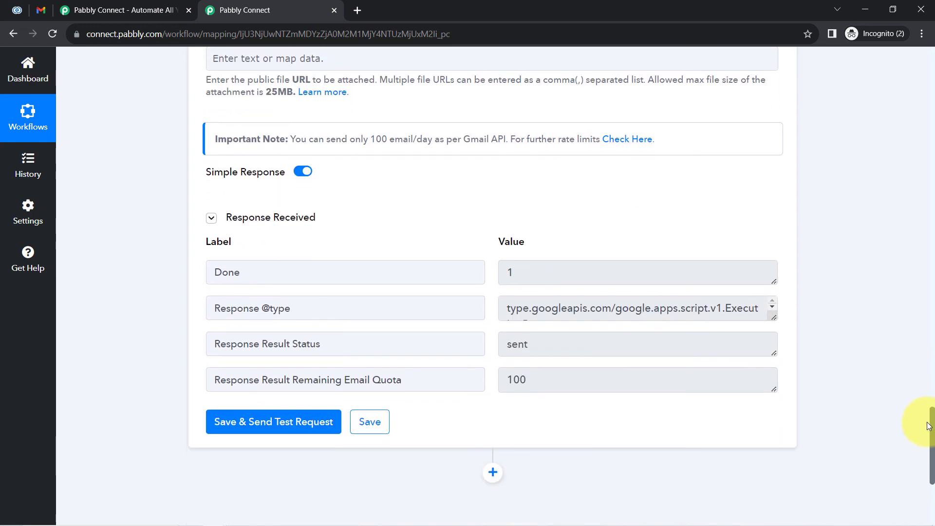
double_click(516, 345)
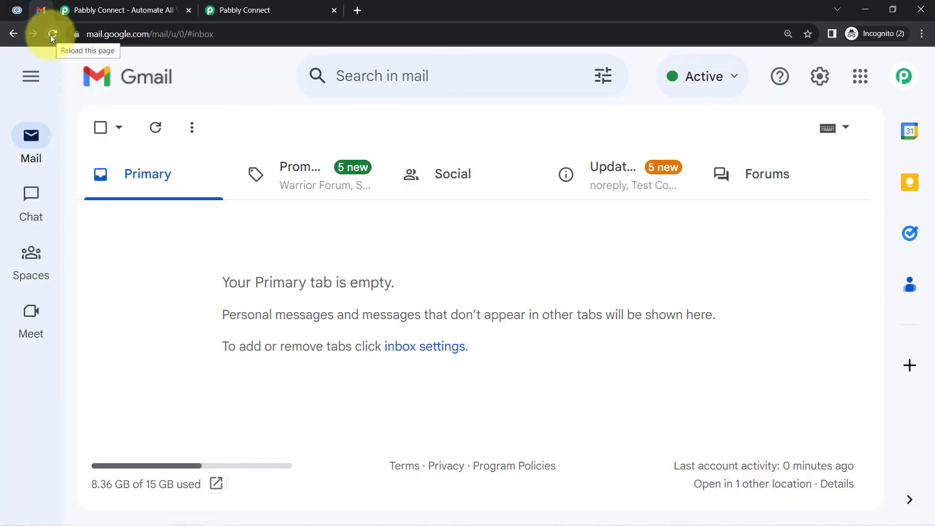
Switch to Gmail, reload the inbox and read through the test email "Dummy, Thank you for submitting the form"
left_click(52, 34)
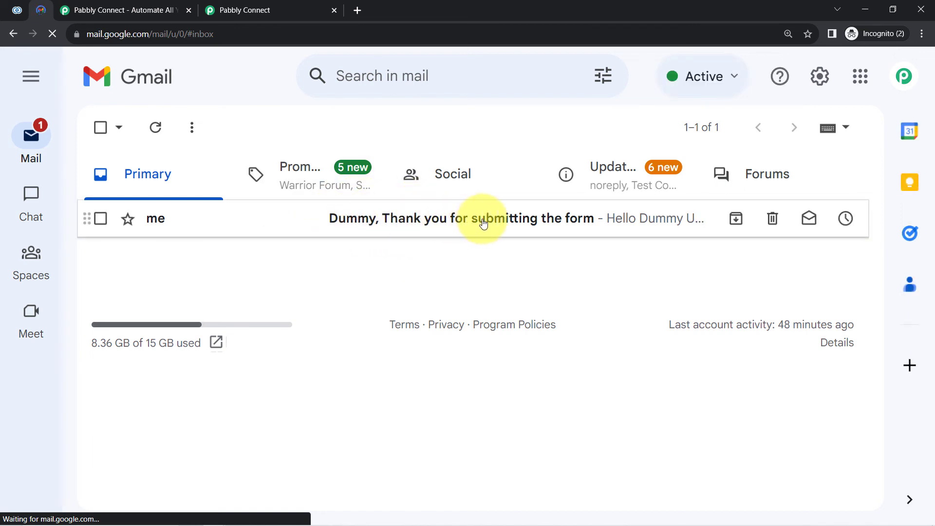
left_click(428, 217)
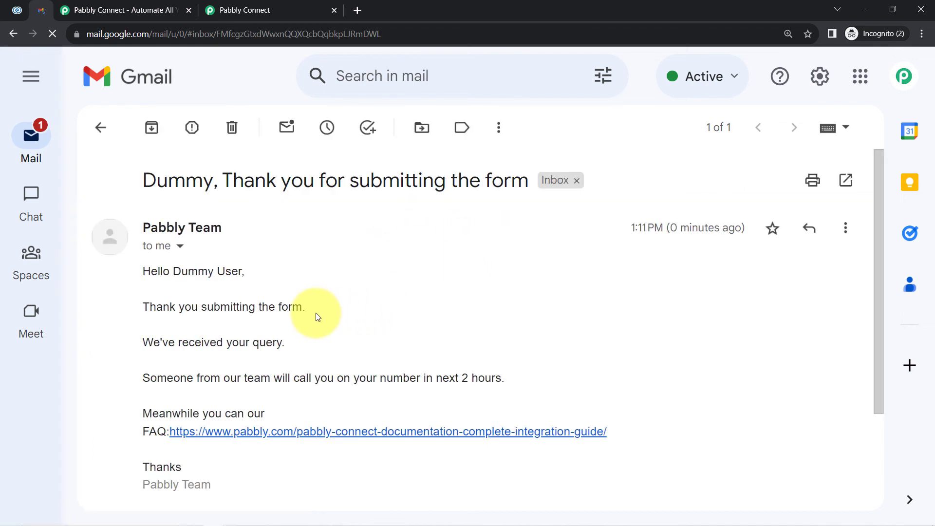
left_click_drag(186, 271, 305, 307)
left_click_drag(202, 343, 282, 346)
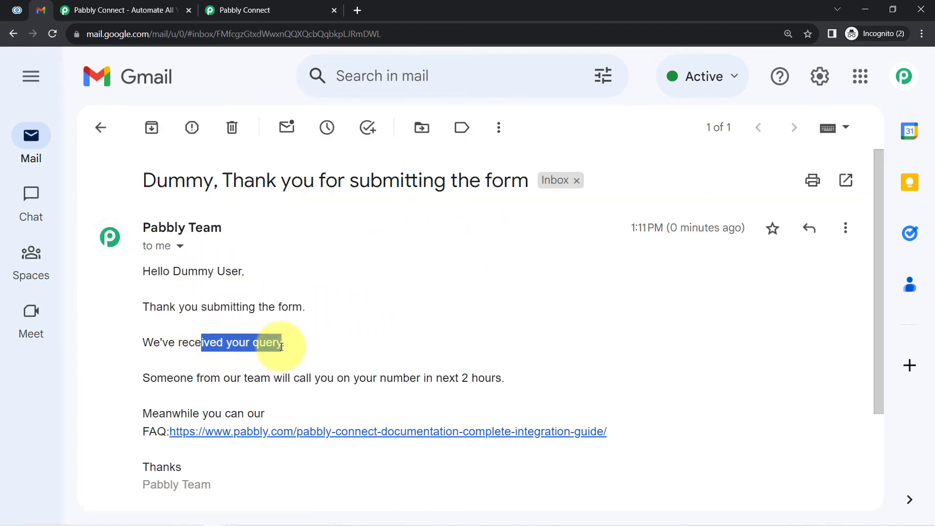
left_click_drag(173, 379, 484, 381)
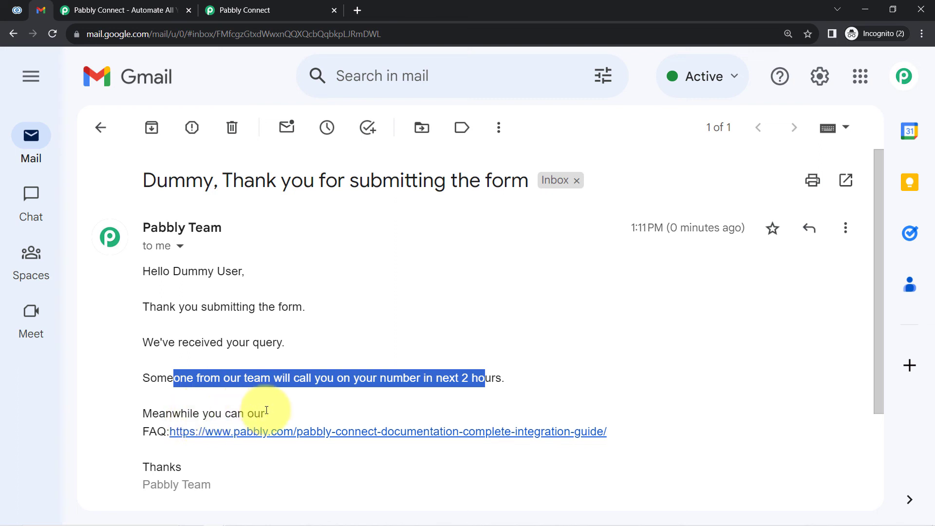
left_click(152, 461)
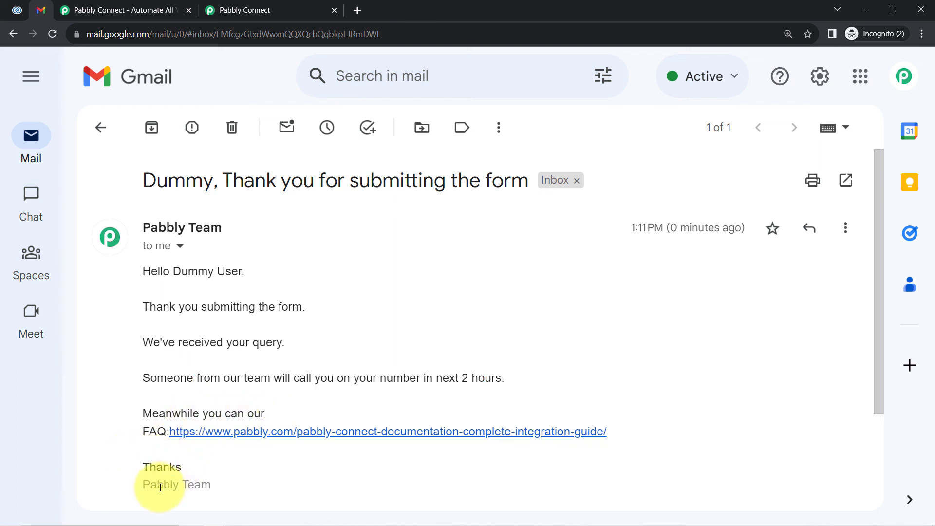
left_click_drag(157, 485, 211, 485)
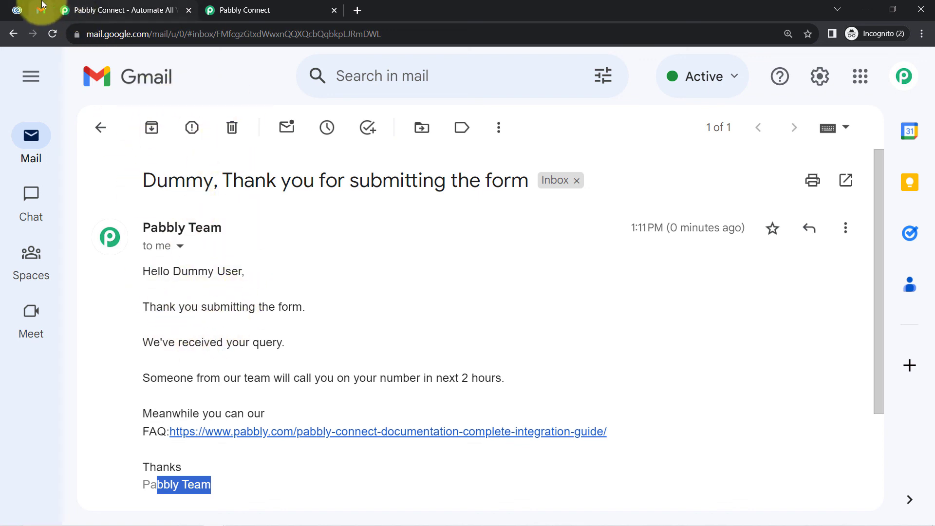
Return to the Pabbly Connect workflow and collapse the Zoho CRM trigger and the Gmail action for an overview
left_click(17, 10)
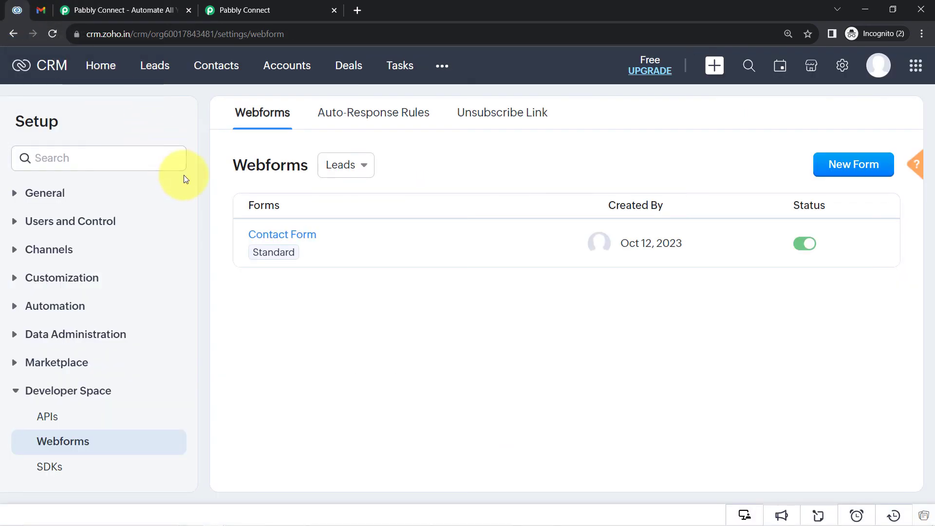
left_click(246, 10)
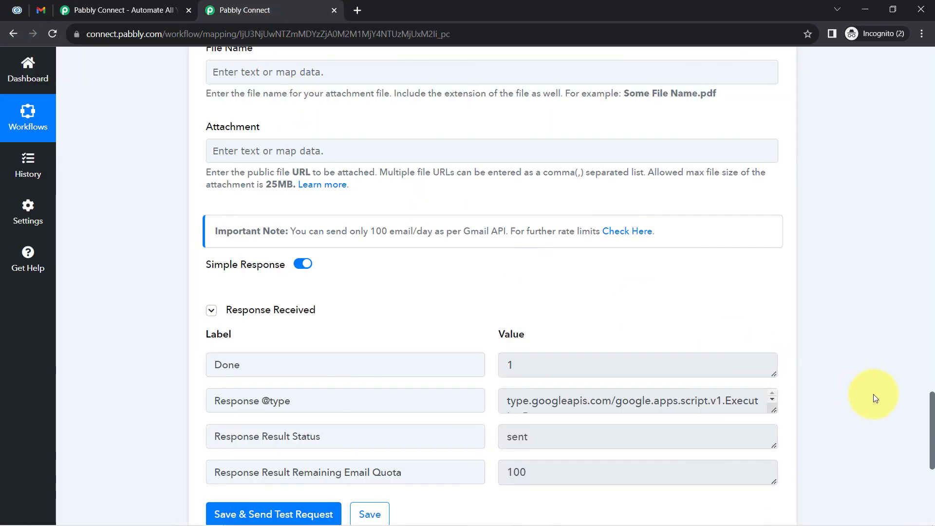
left_click_drag(931, 458, 911, 73)
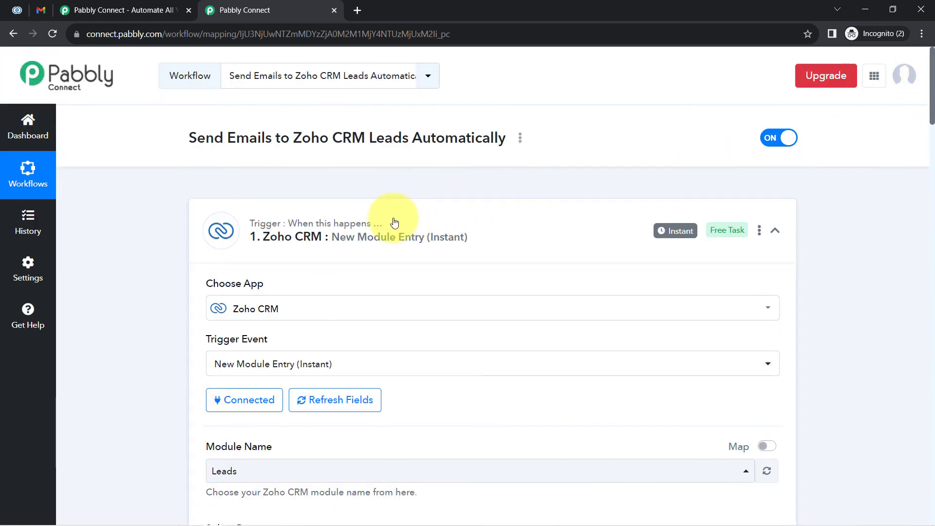
left_click(363, 240)
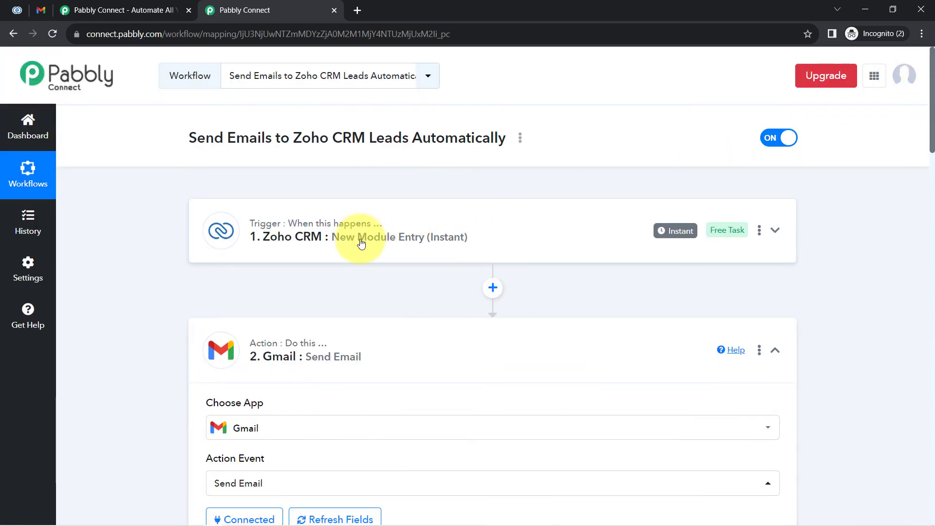
left_click(296, 347)
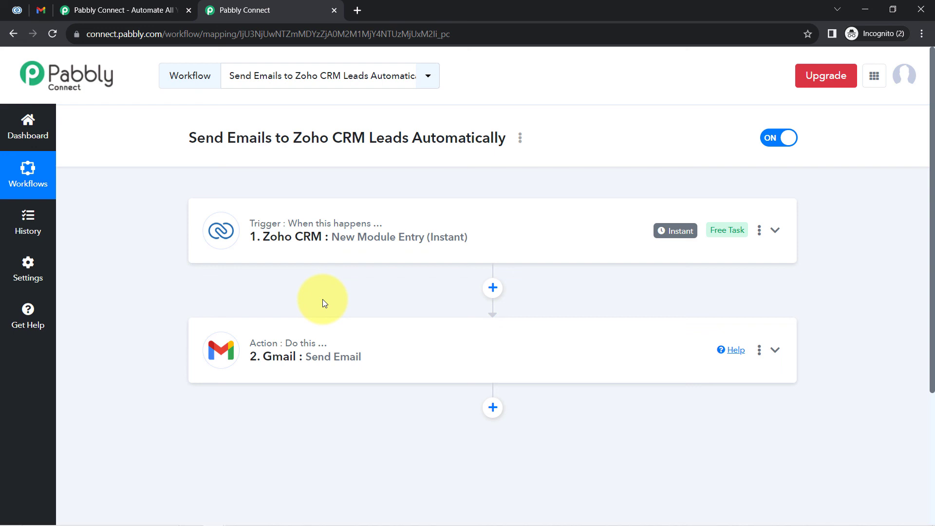
View the share link of the Send Emails to Zoho CRM Leads Automatically workflow and close the sharing dialog
left_click(520, 139)
left_click(441, 200)
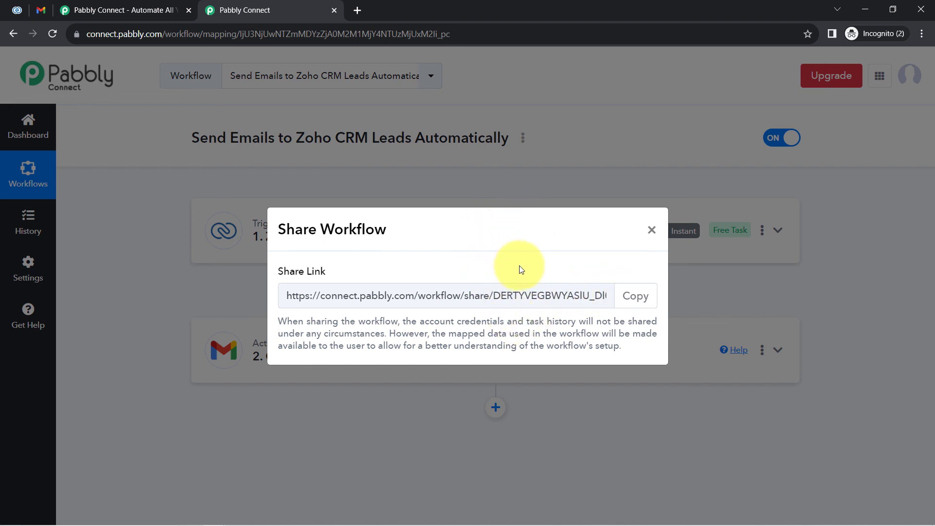
left_click(652, 229)
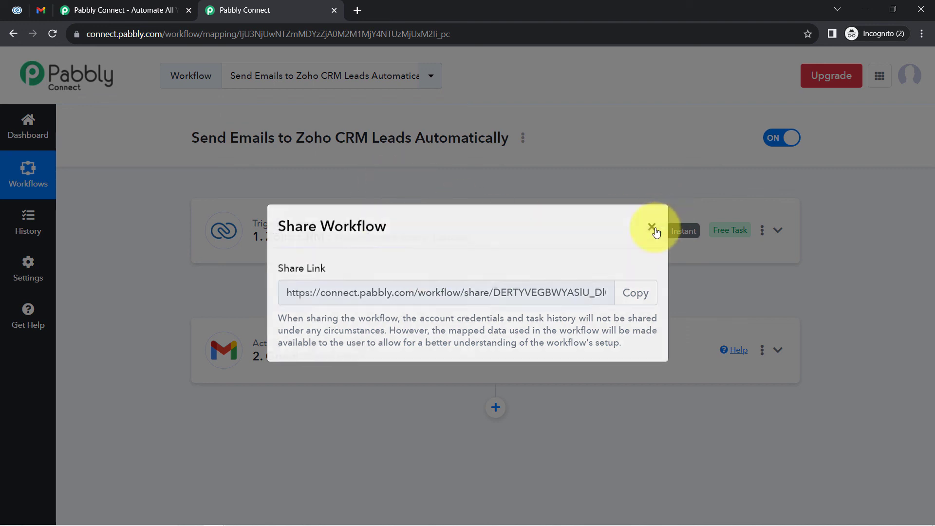